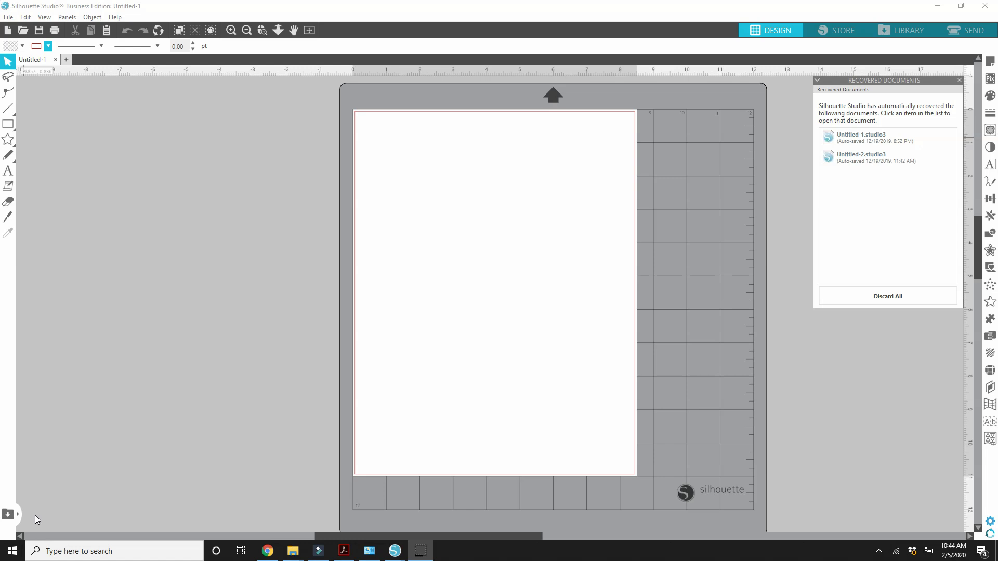
Open bow_tails-01 from the Bow and Tails folder in a new Silhouette Studio tab
left_click(8, 405)
left_click(24, 406)
left_click(144, 208)
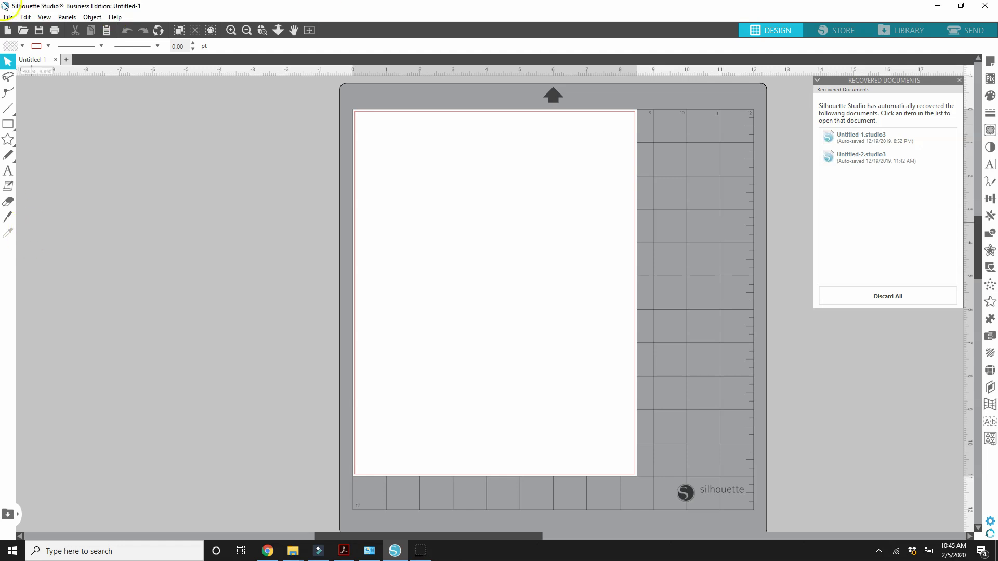
left_click(8, 18)
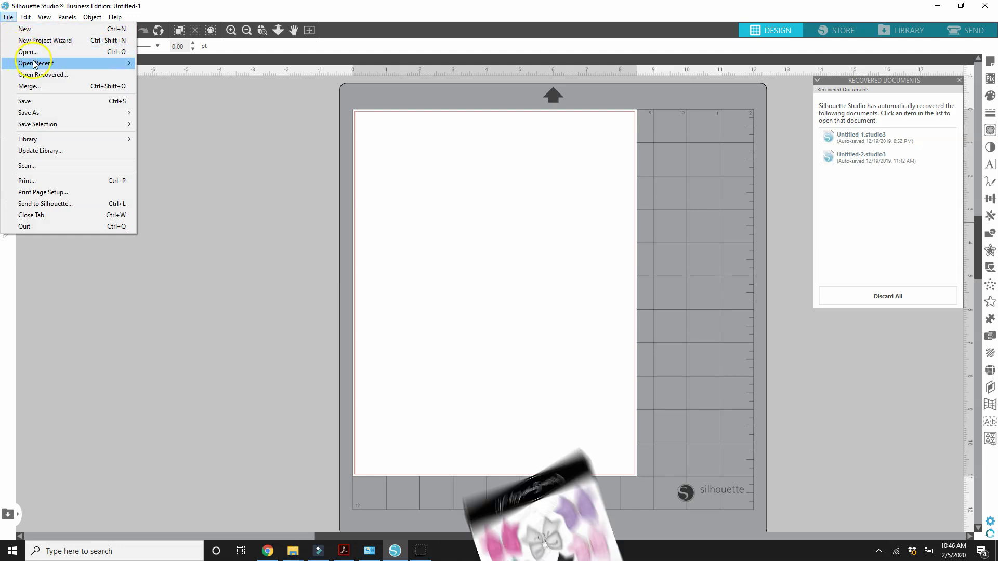
left_click(10, 18)
left_click(9, 18)
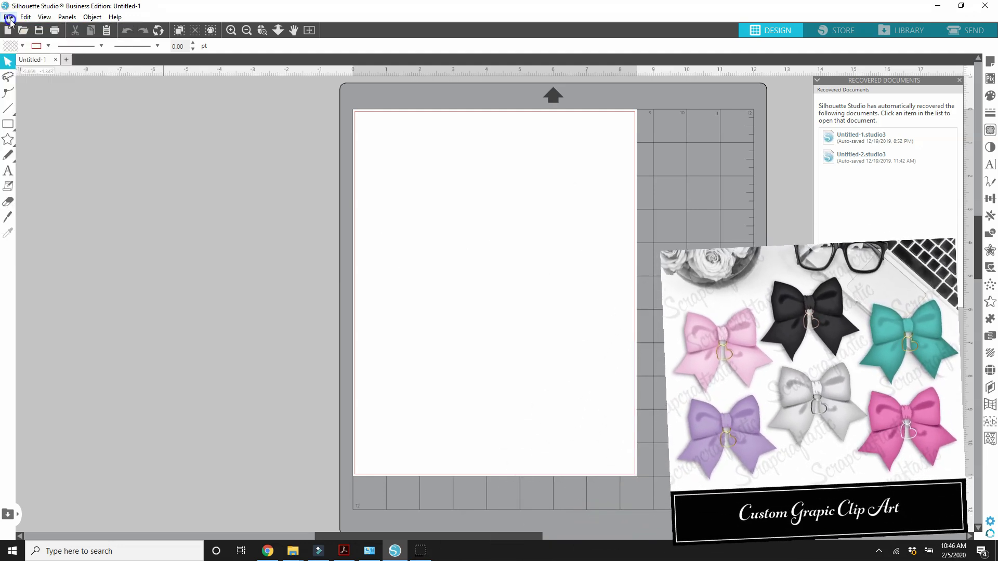
mouse_move(42, 64)
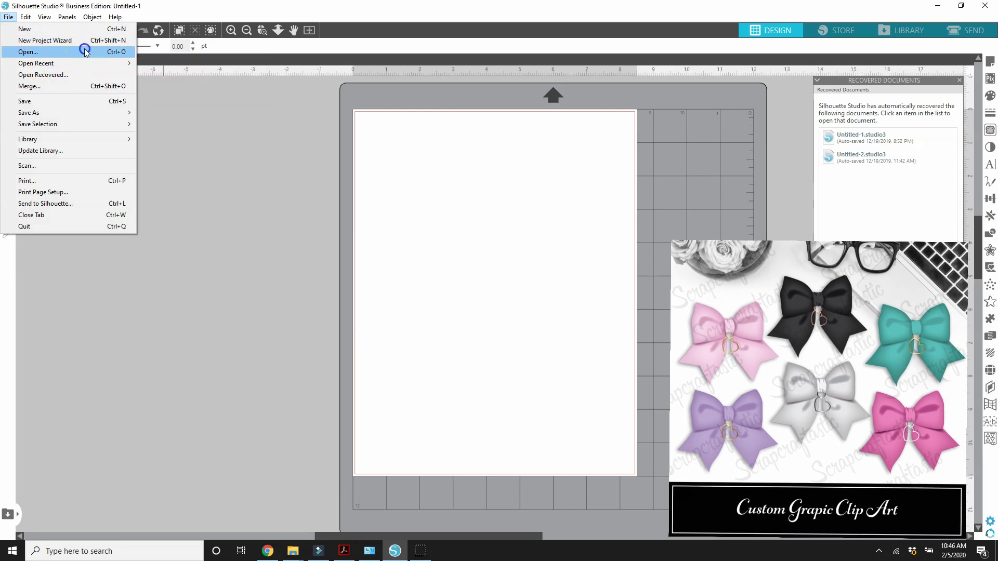
left_click(109, 52)
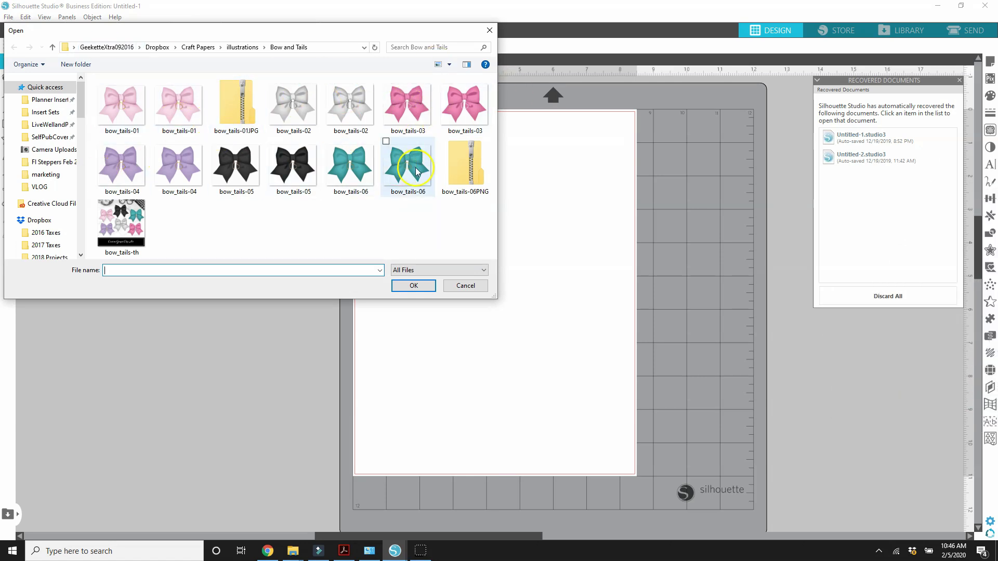
double_click(173, 108)
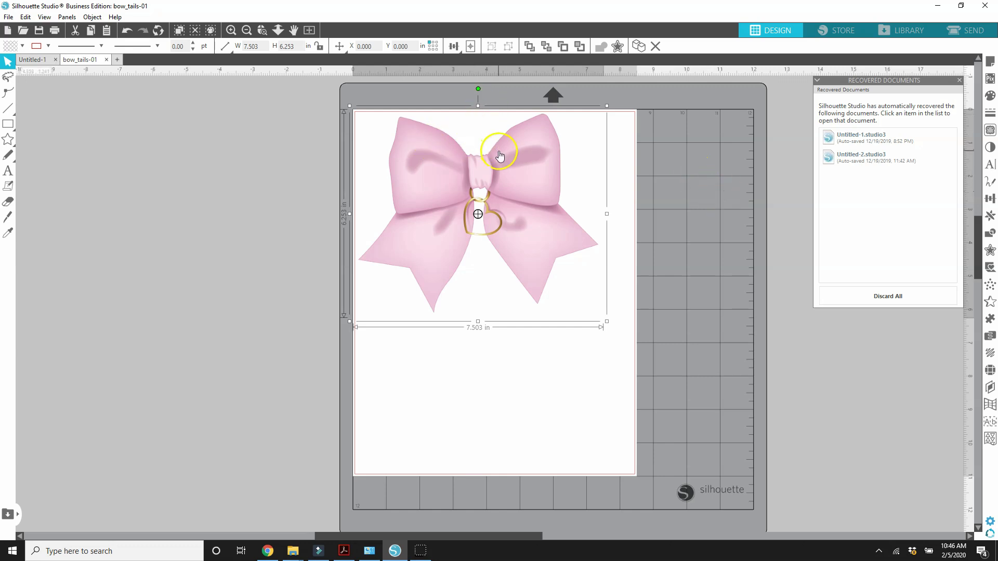
Drag the bow down and right so it sits at X 0.389, Y 0.965 in
left_click_drag(525, 153, 531, 176)
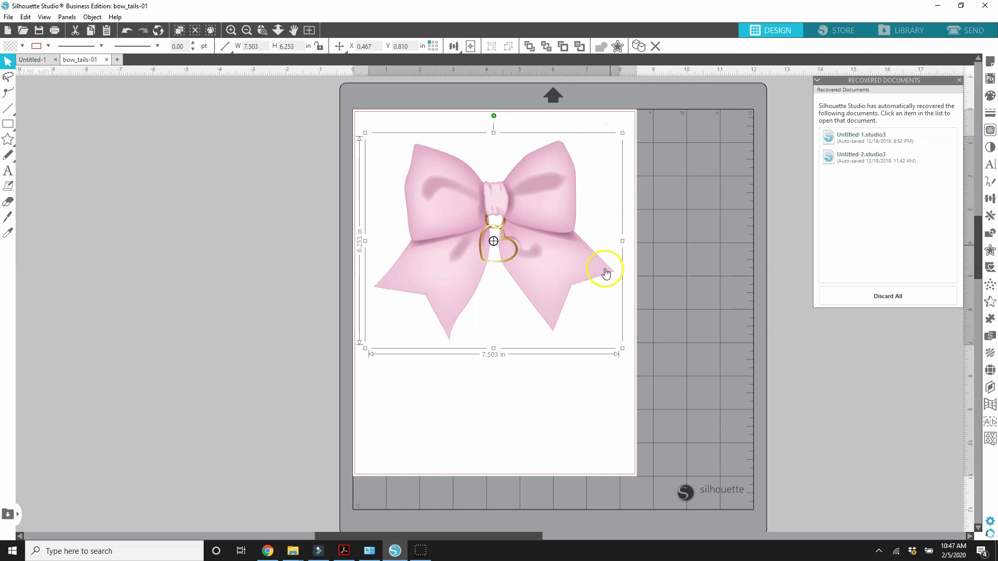
mouse_move(595, 269)
left_mouse_down()
mouse_move(348, 276)
mouse_move(579, 272)
left_mouse_up()
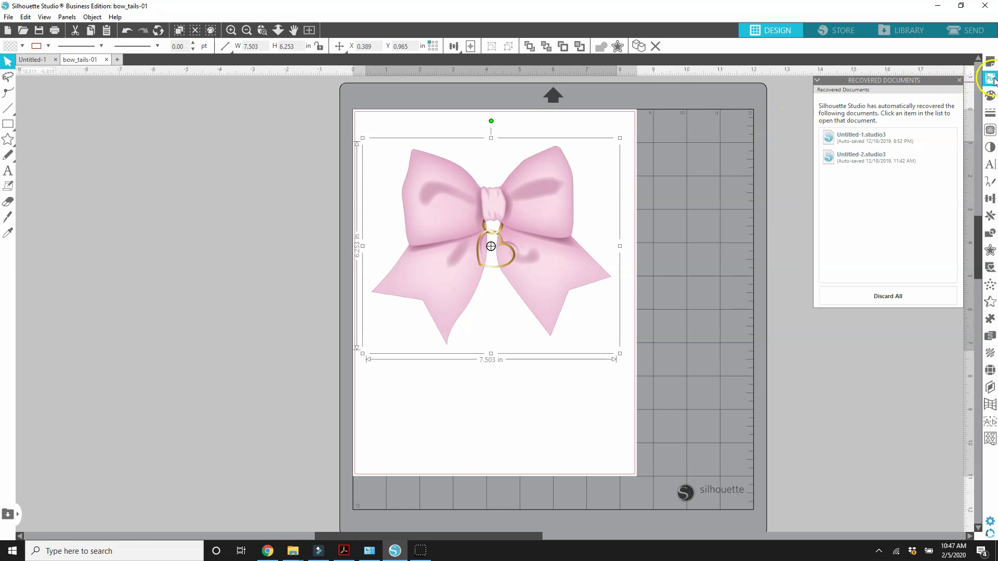
Close the Recovered Documents list and start Select Trace Area in the Trace panel
left_click(990, 130)
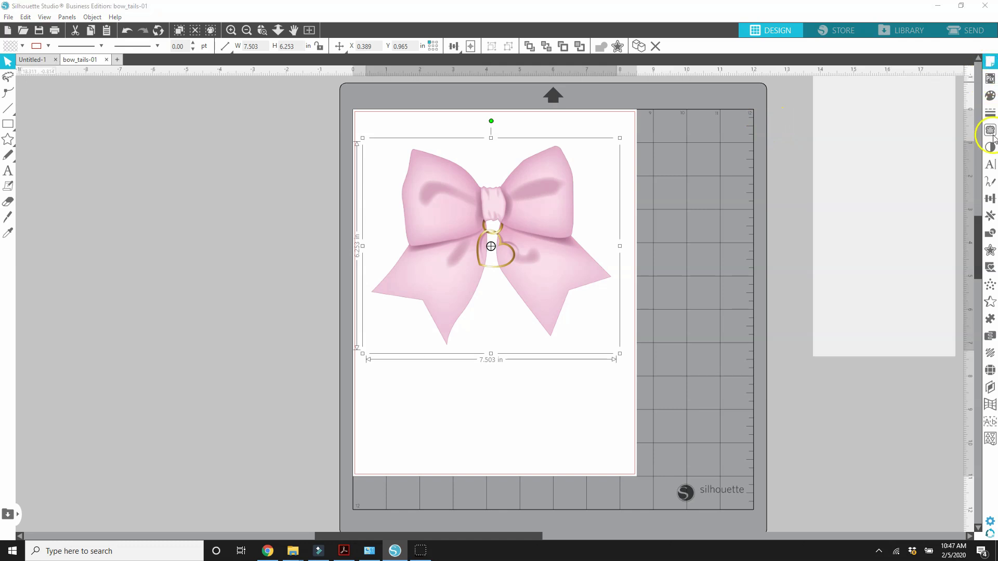
left_click(793, 157)
left_click(991, 130)
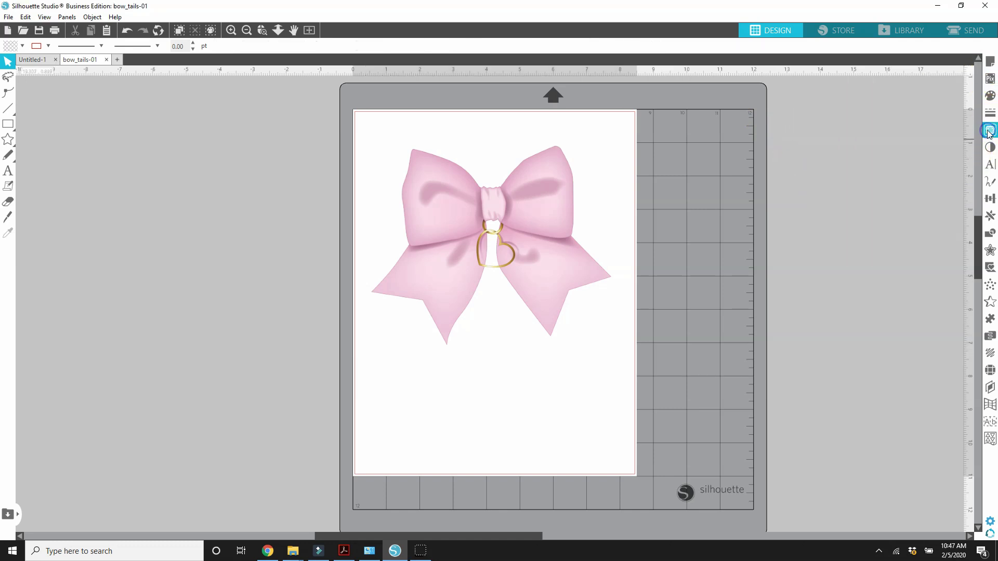
left_click(989, 131)
left_click(888, 127)
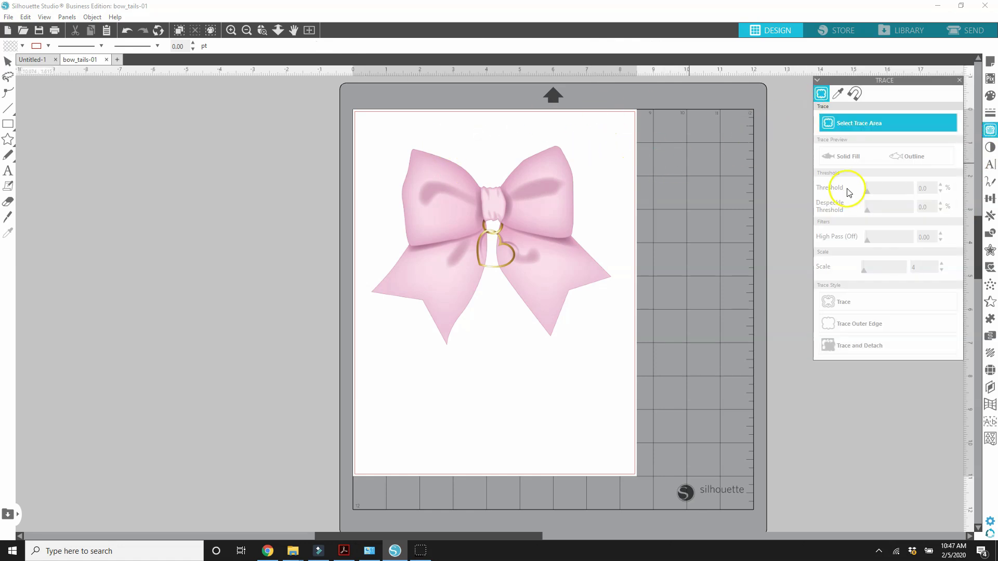
left_click(860, 122)
Drag a trace area around the whole bow and raise the threshold to 100%
left_click(362, 134)
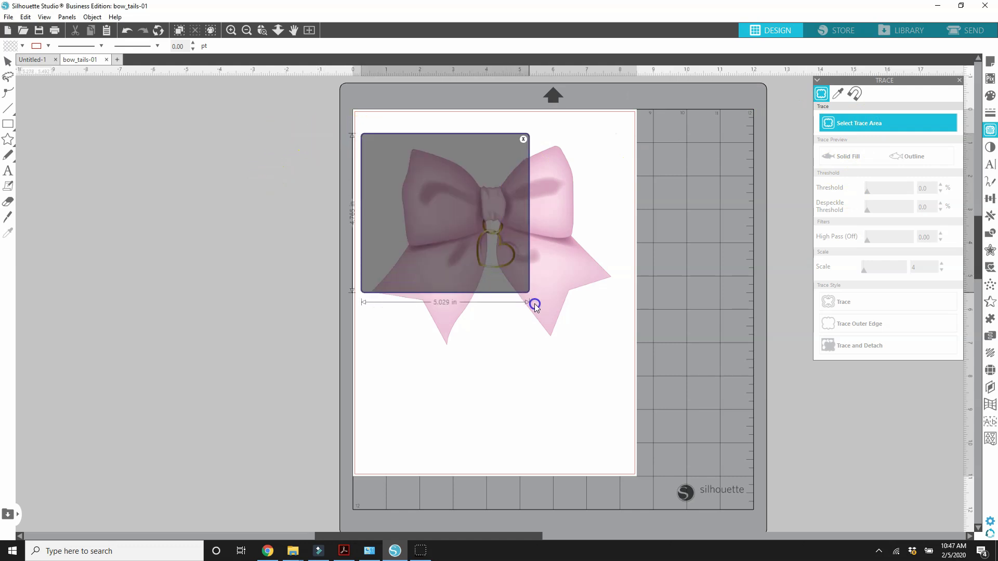
mouse_move(536, 306)
left_mouse_down()
mouse_move(597, 349)
mouse_move(623, 353)
left_mouse_up()
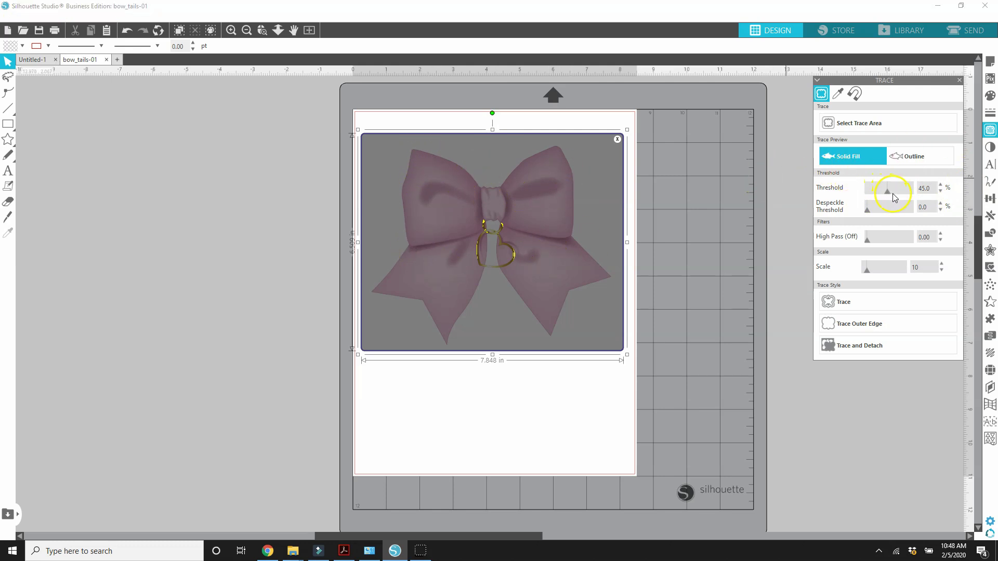
left_click_drag(893, 194, 913, 206)
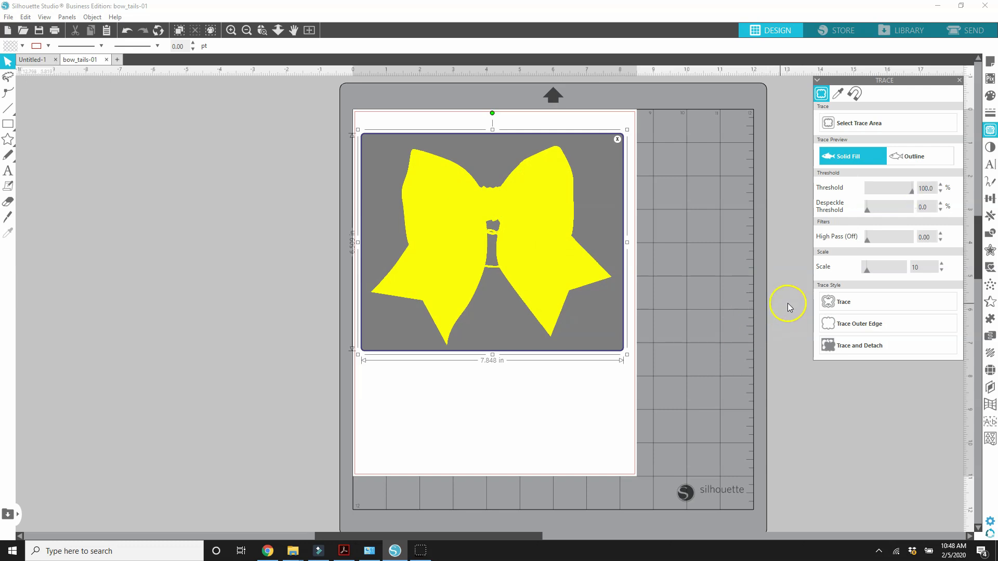
left_click(884, 346)
Trace and detach the bow, move the leftover background off the page, and check the Send cut line
left_click(856, 347)
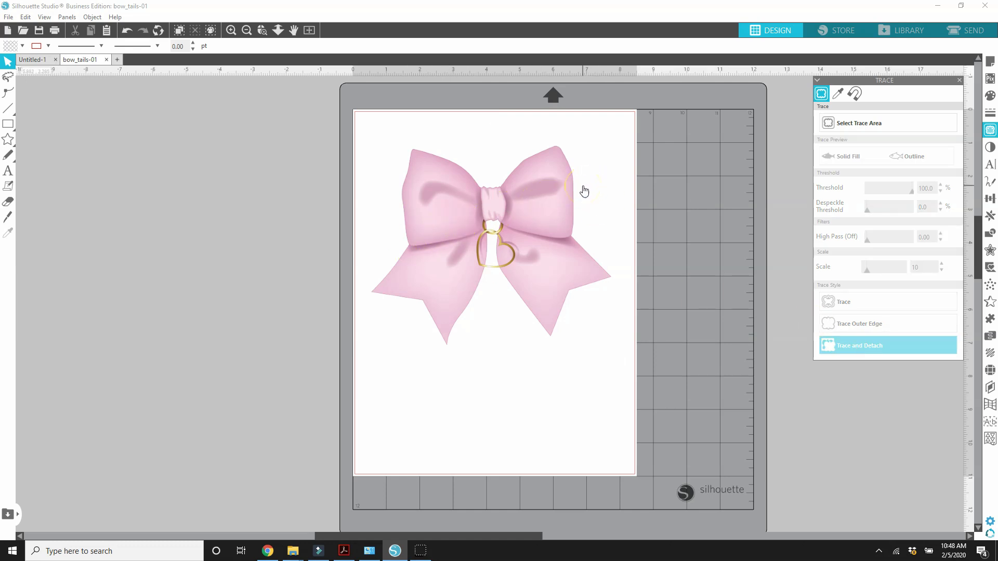
left_click(584, 192)
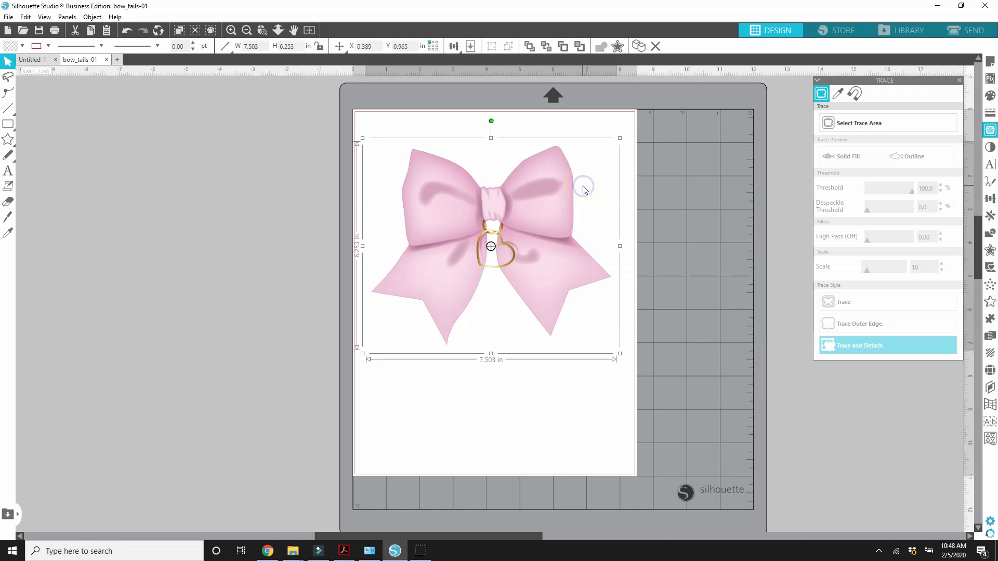
left_click_drag(584, 192, 282, 180)
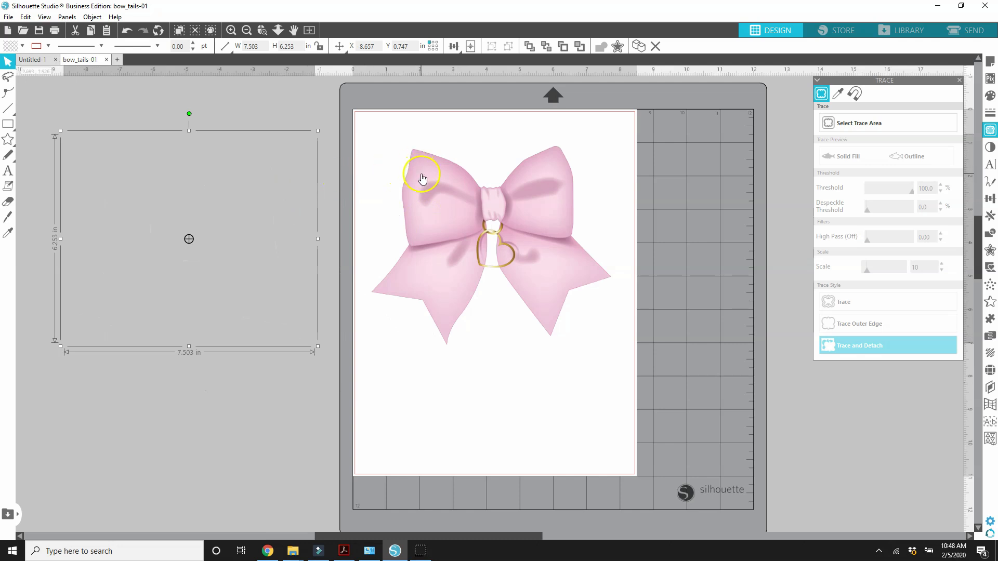
left_click(261, 143)
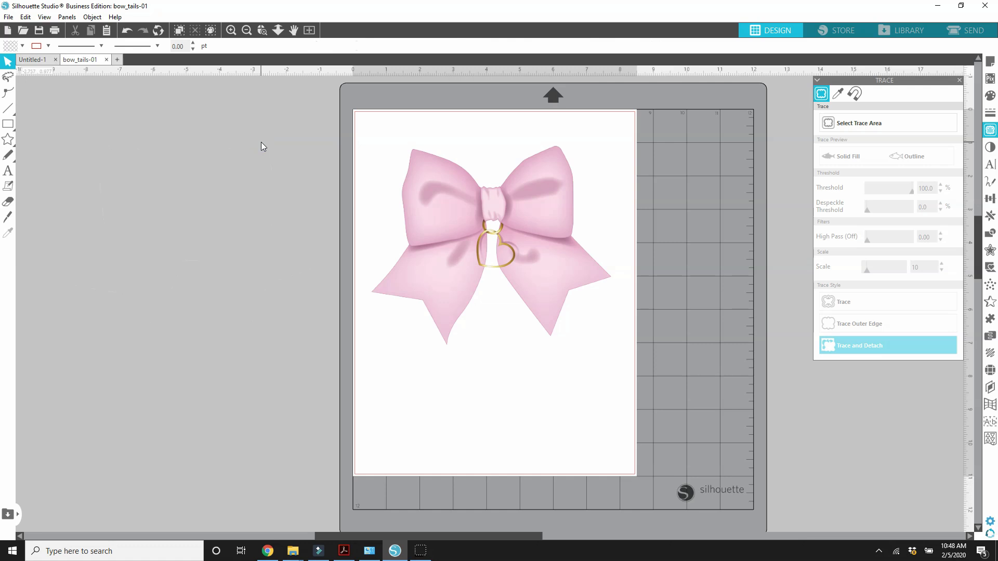
left_click(559, 206)
left_click(981, 31)
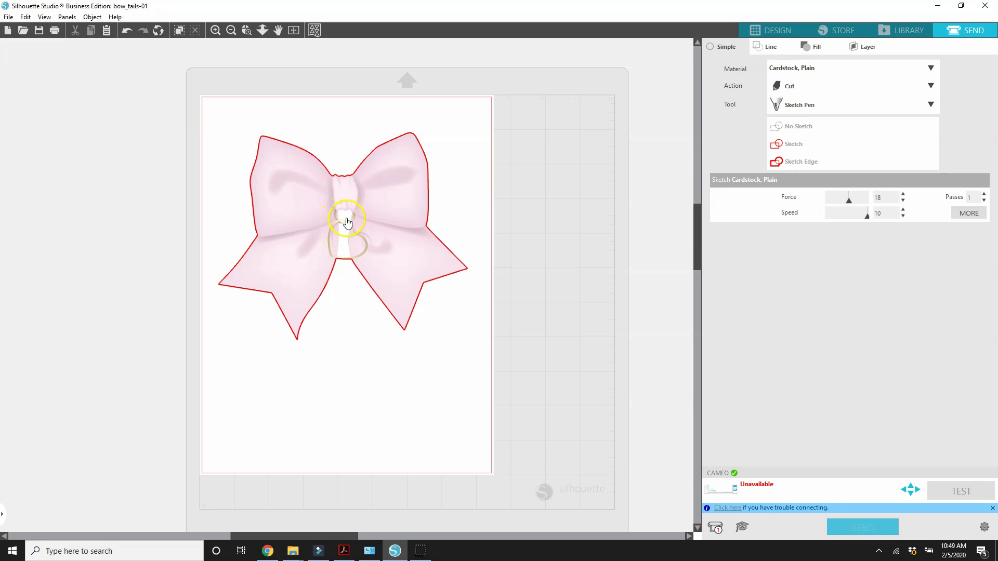
Return to the Design workspace and select the traced 7.203 × 5.995 in bow
left_click(775, 29)
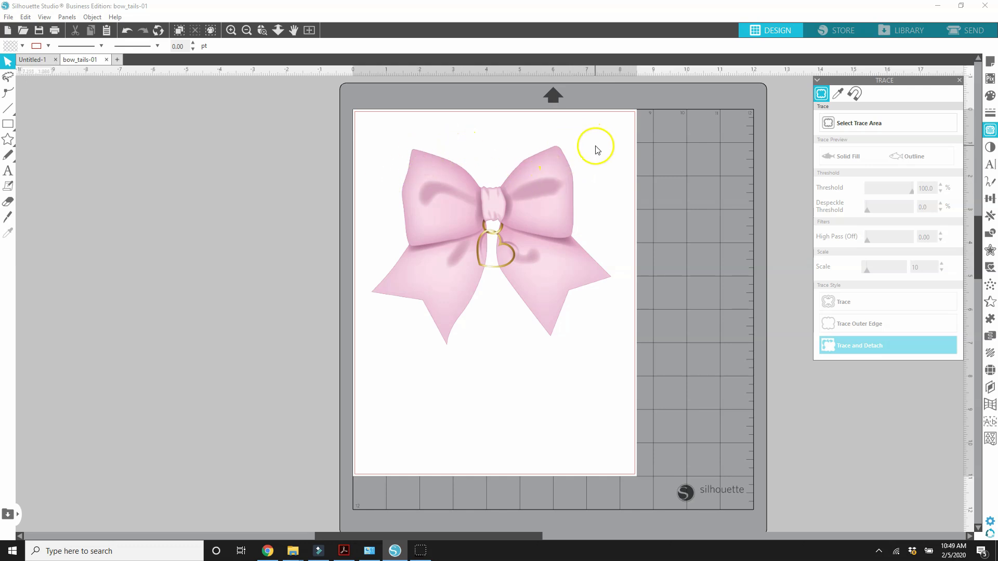
scroll(571, 157, "up", 2)
scroll(367, 222, "up", 4)
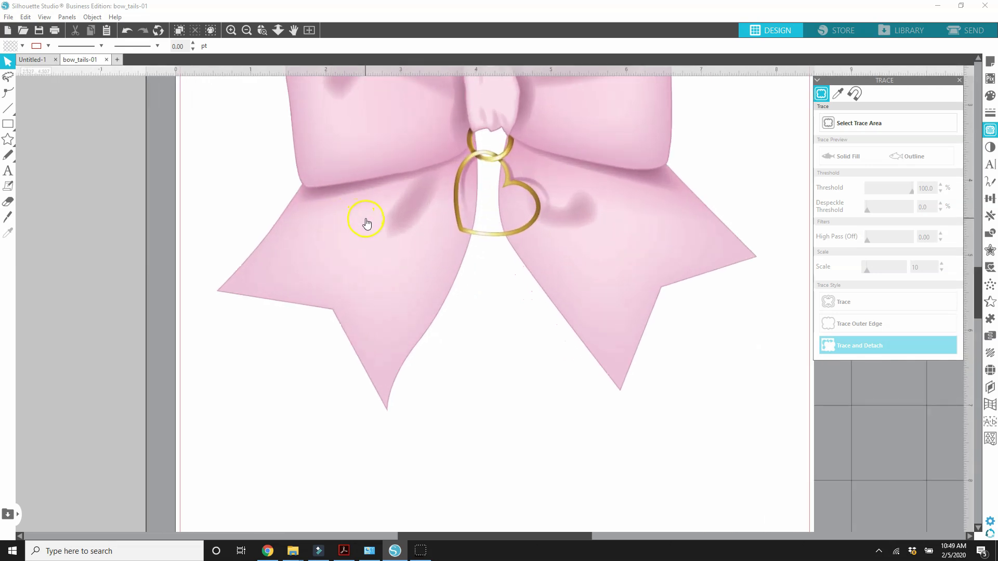
scroll(367, 223, "down", 4)
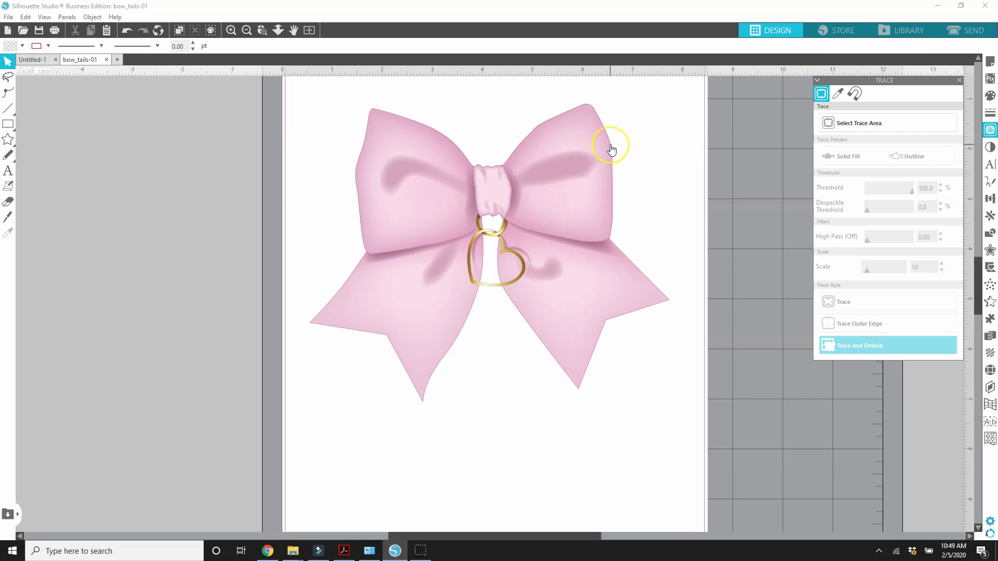
left_click(611, 150)
Apply an offset border around the bow with distance 6, giving a 7.454 × 6.245 in selection
right_click(611, 149)
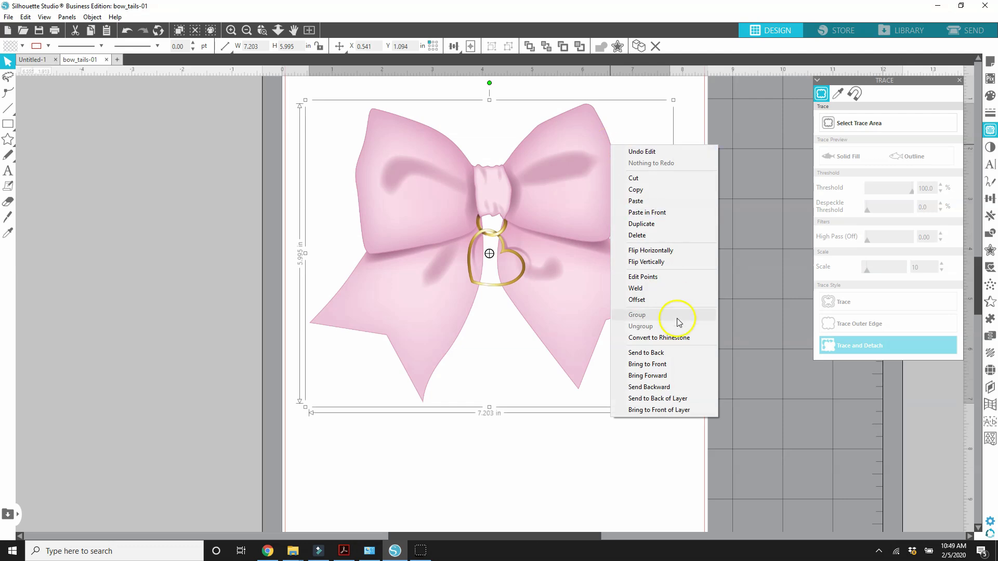
left_click(649, 301)
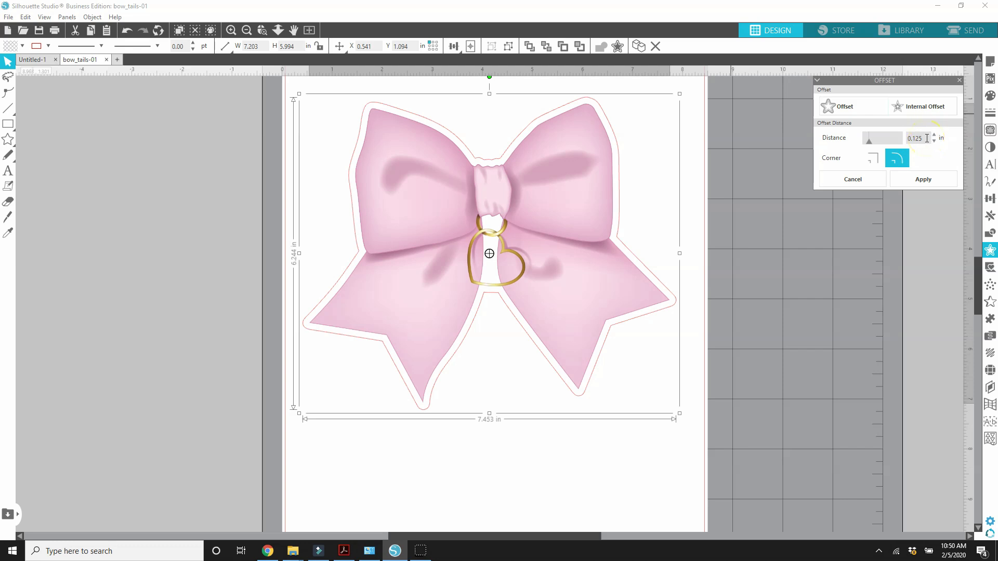
left_click_drag(925, 138, 894, 138)
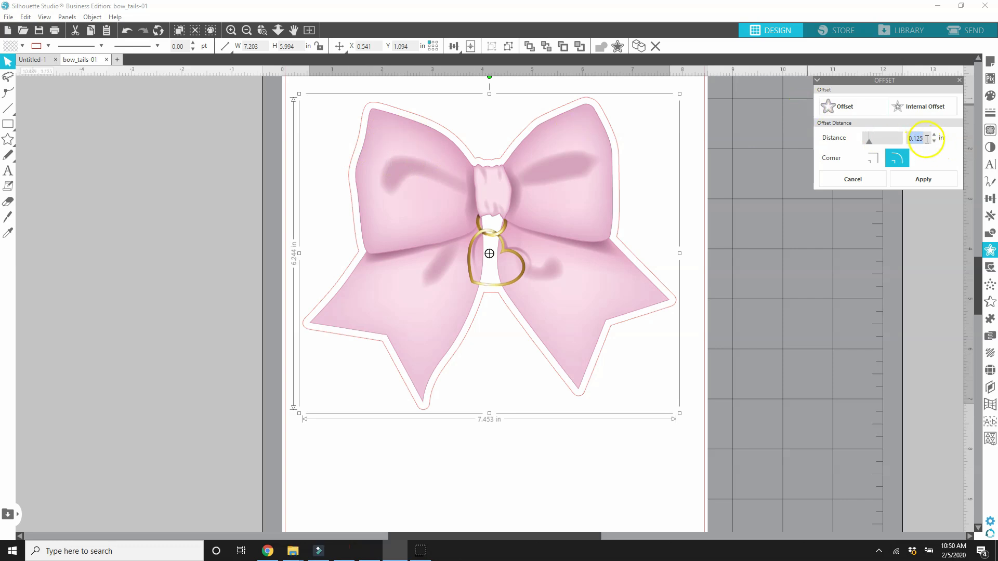
key("BackSpace")
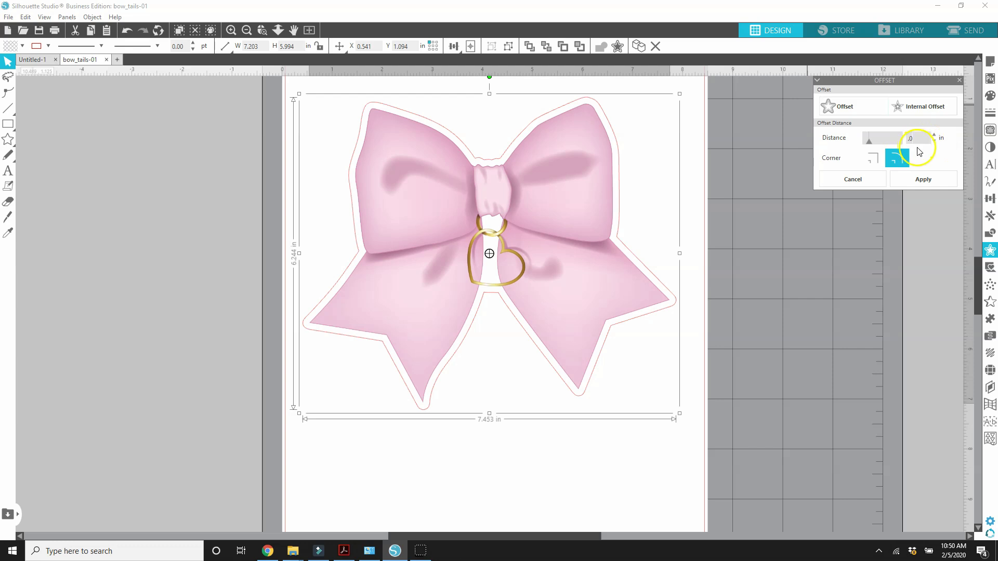
left_click(891, 139)
left_click(903, 142)
left_click(918, 138)
type("6")
left_click(860, 186)
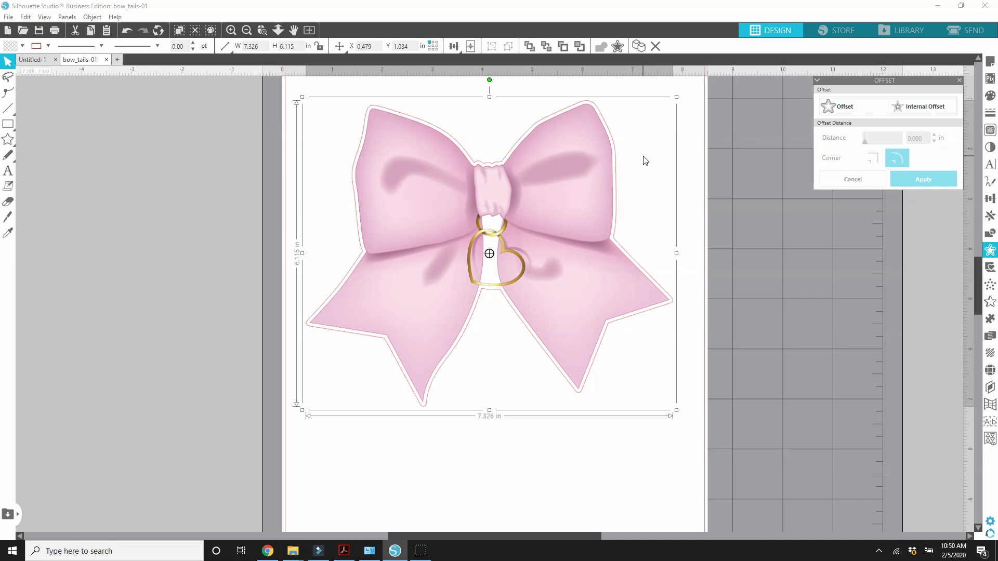
left_click(309, 154)
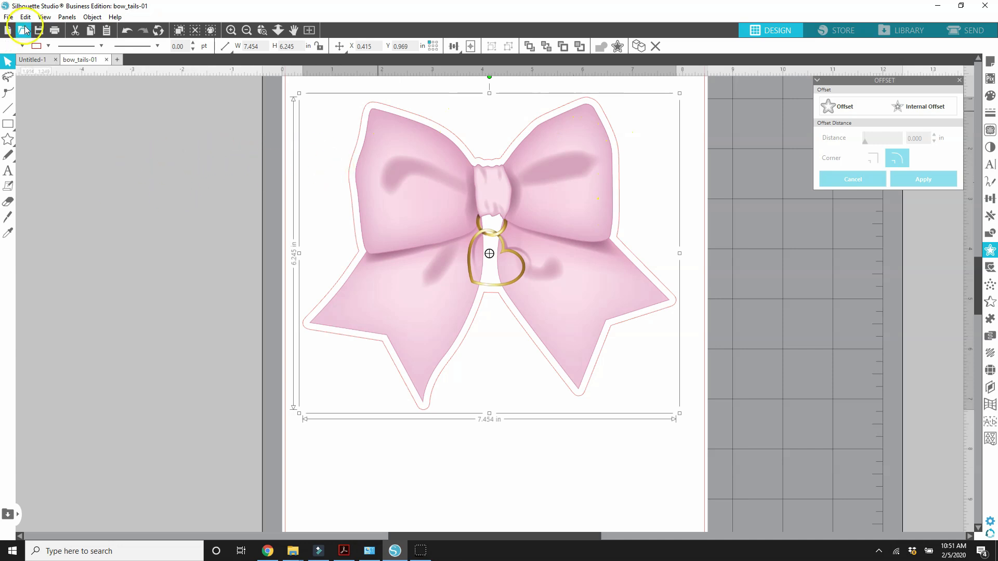
Pick a fill colour swatch and set the bow's line colour to none
left_click(22, 46)
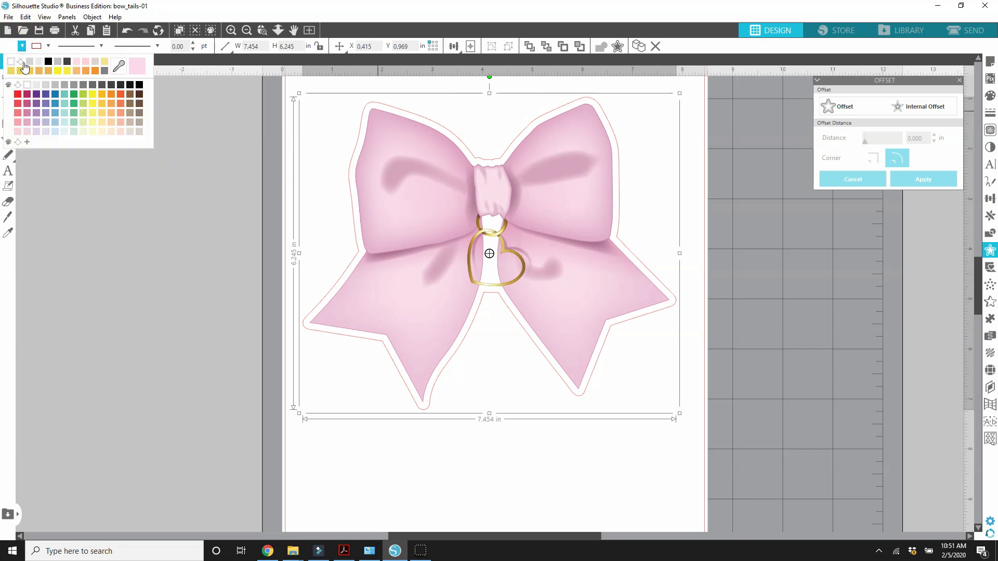
left_click(27, 85)
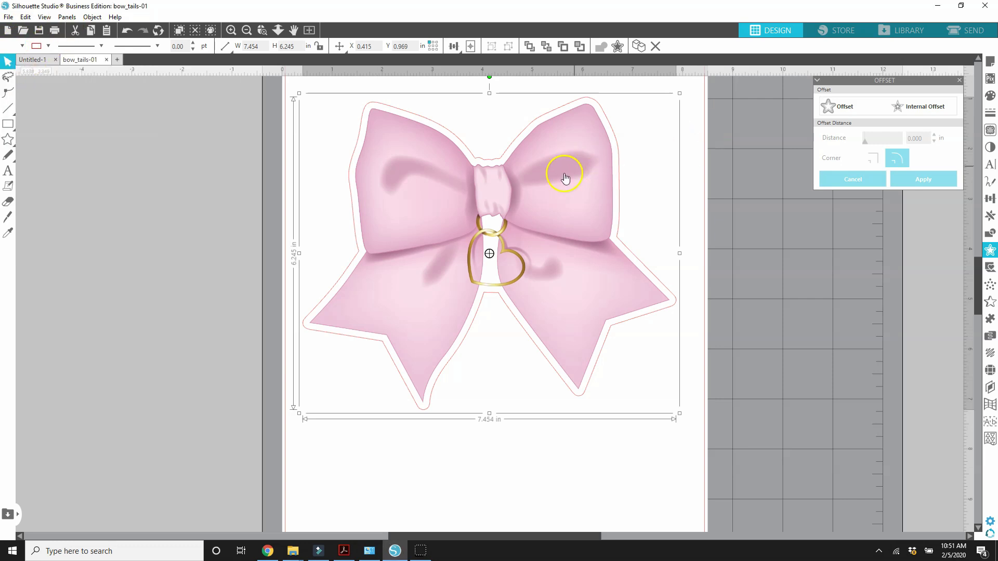
left_click(48, 46)
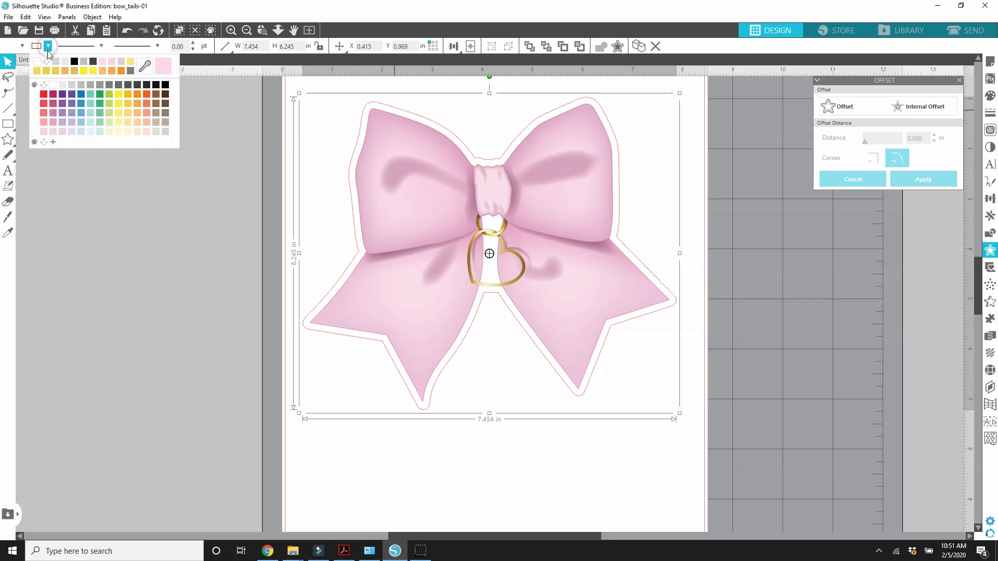
left_click(44, 85)
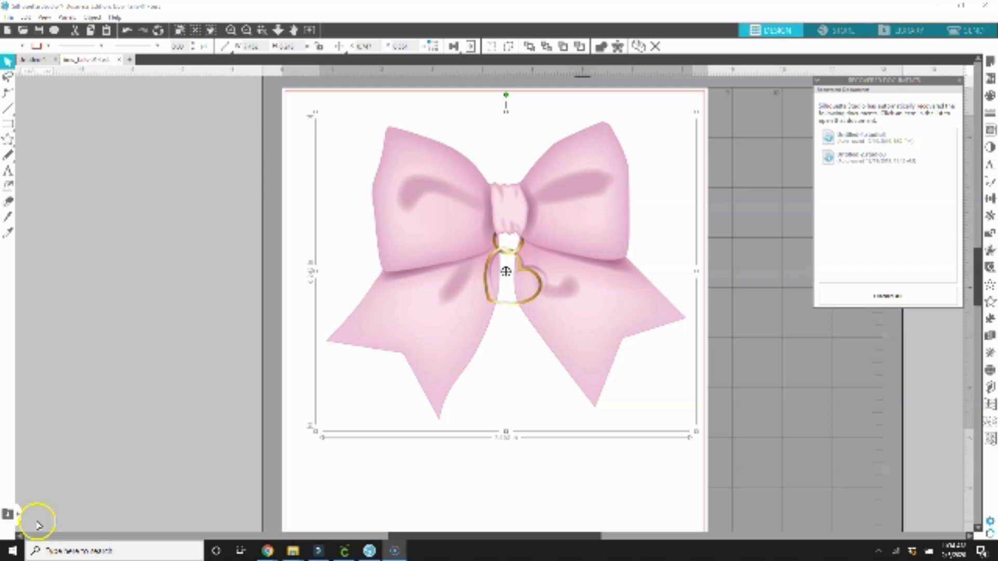
Reposition the bow on the page and draw a rectangle covering it
left_click_drag(437, 216, 556, 204)
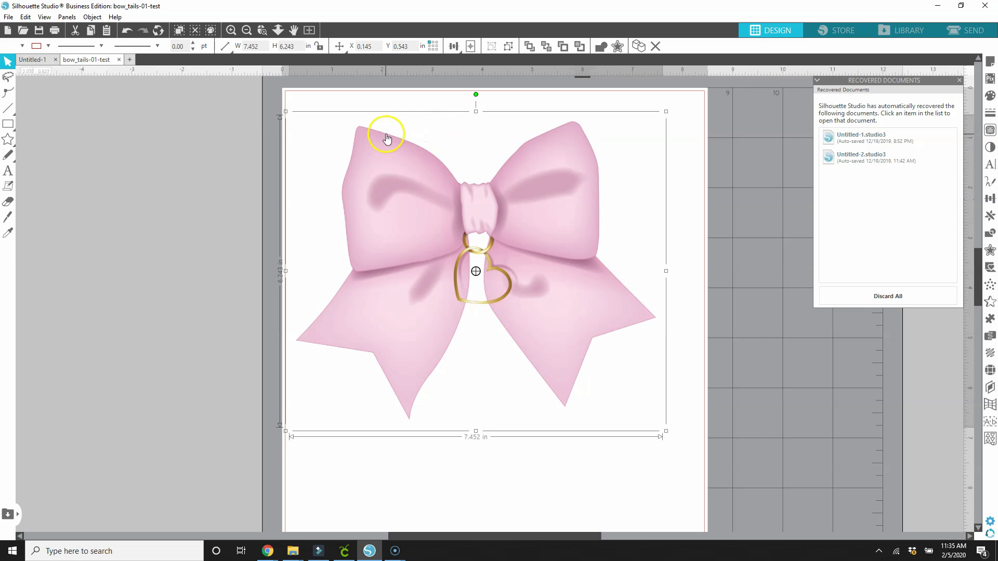
left_click_drag(416, 163, 436, 161)
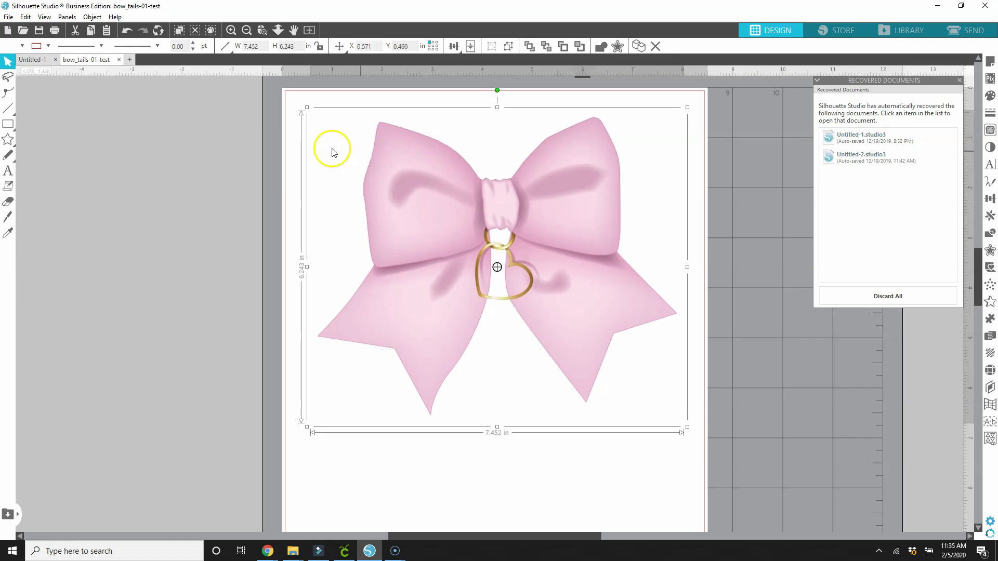
left_click(8, 123)
left_click(41, 124)
left_click_drag(295, 104, 700, 431)
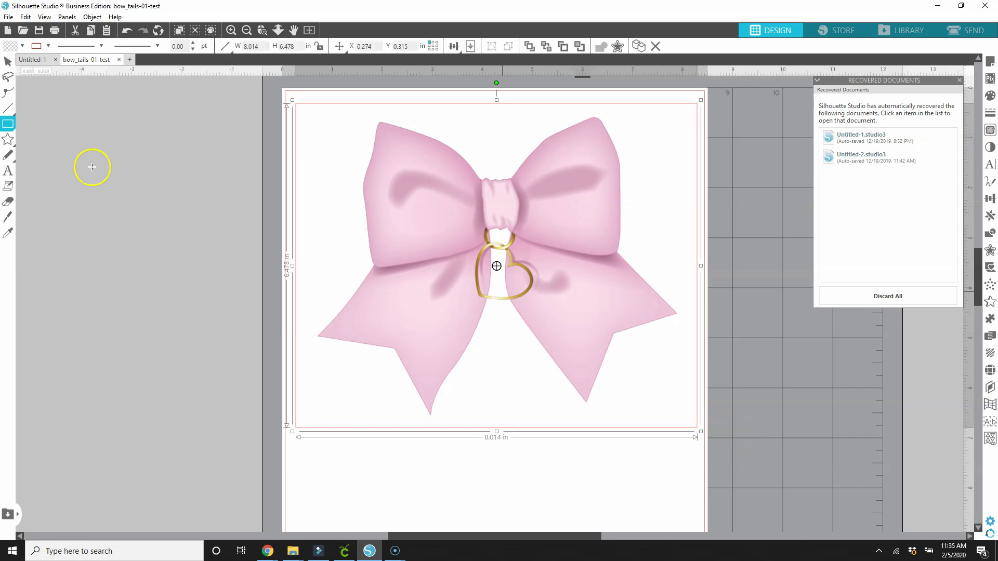
Give the rectangle no outline and a light grey fill, then send it behind the bow
left_click(48, 45)
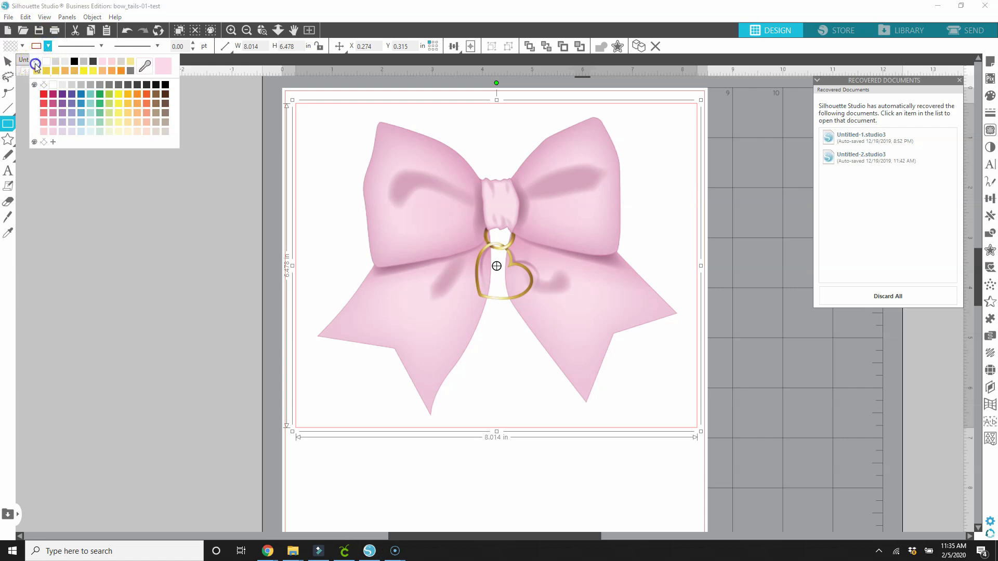
left_click(35, 67)
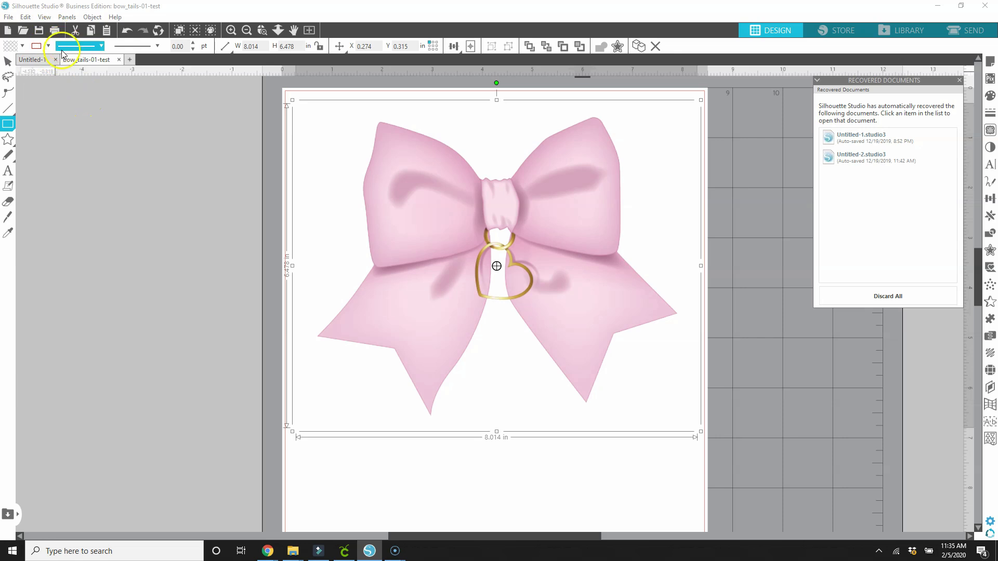
left_click(22, 45)
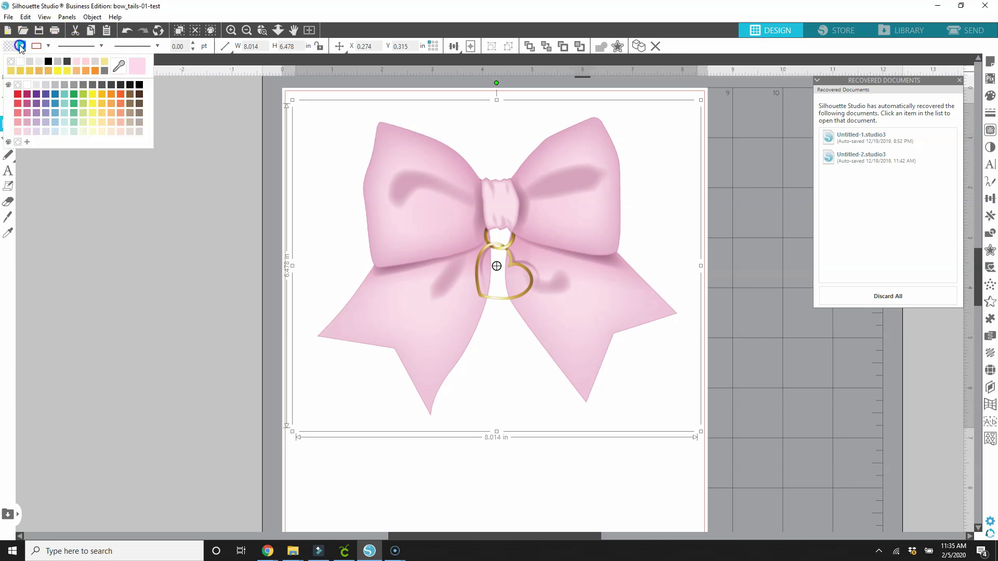
left_click(44, 86)
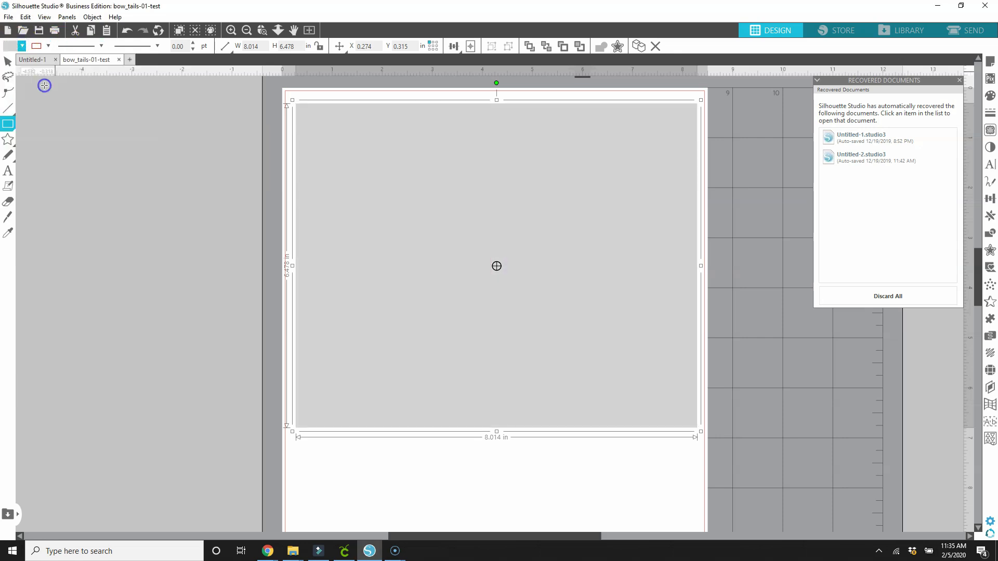
left_click(92, 17)
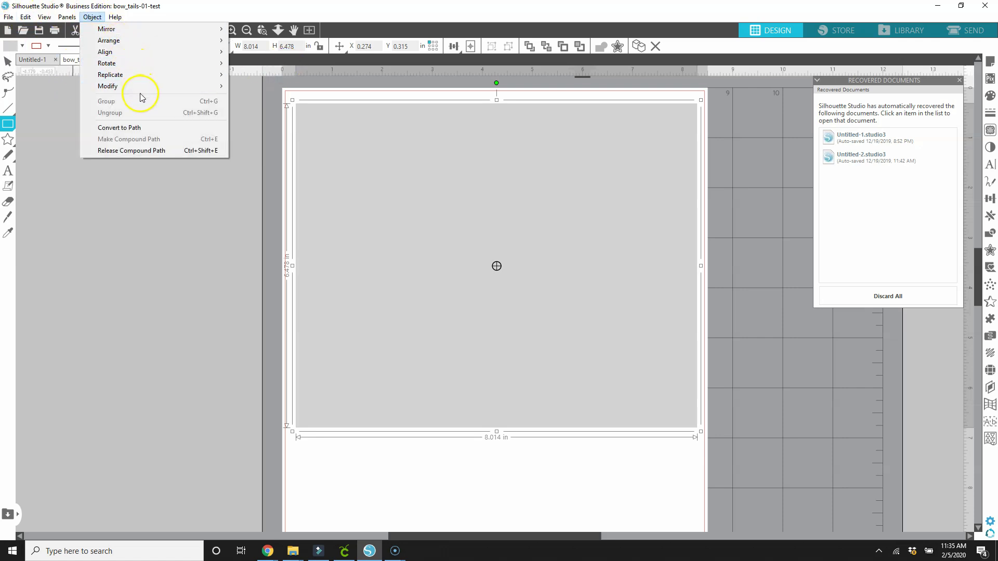
mouse_move(166, 41)
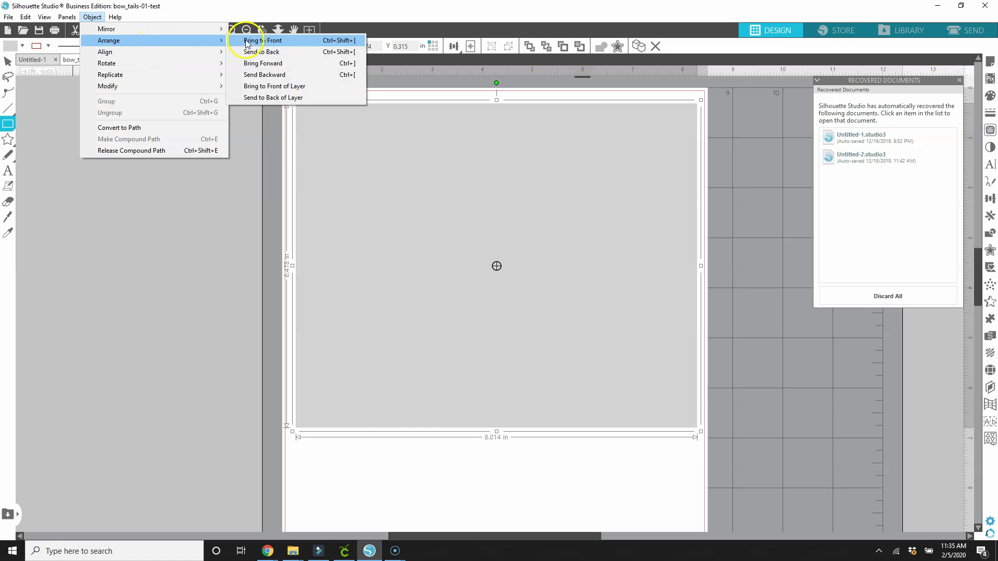
left_click(260, 52)
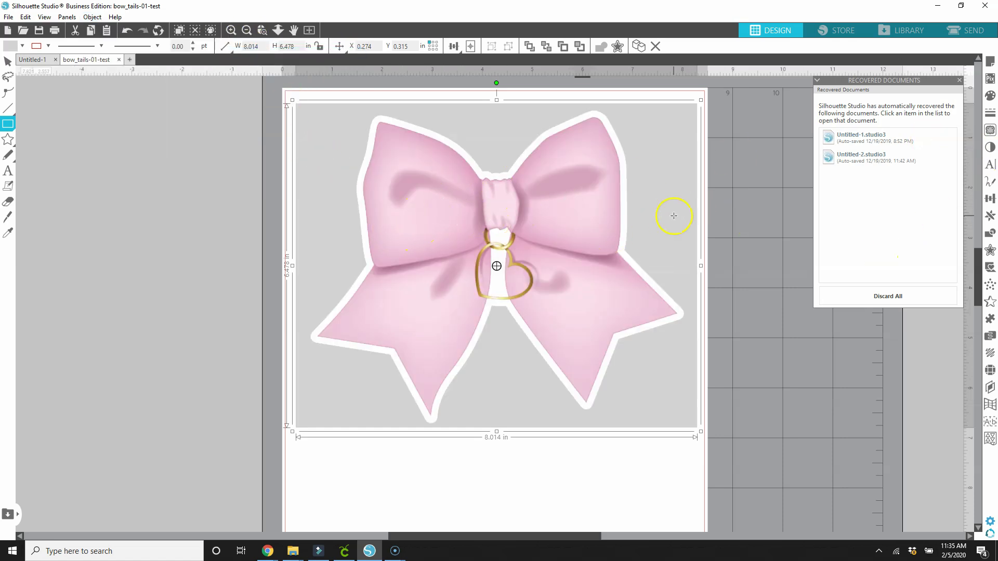
Save the current bow design
left_click(8, 139)
left_click(8, 17)
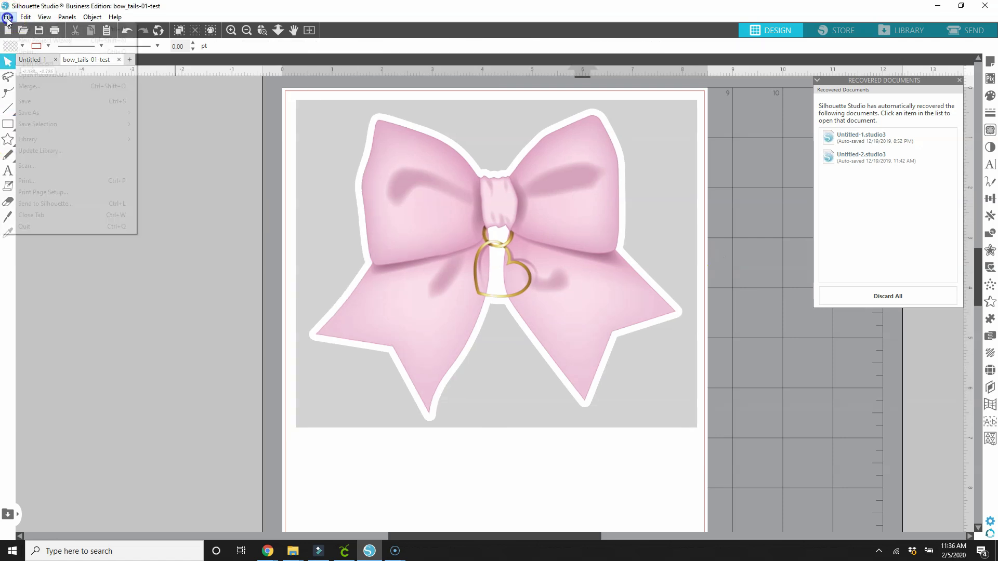
left_click(50, 102)
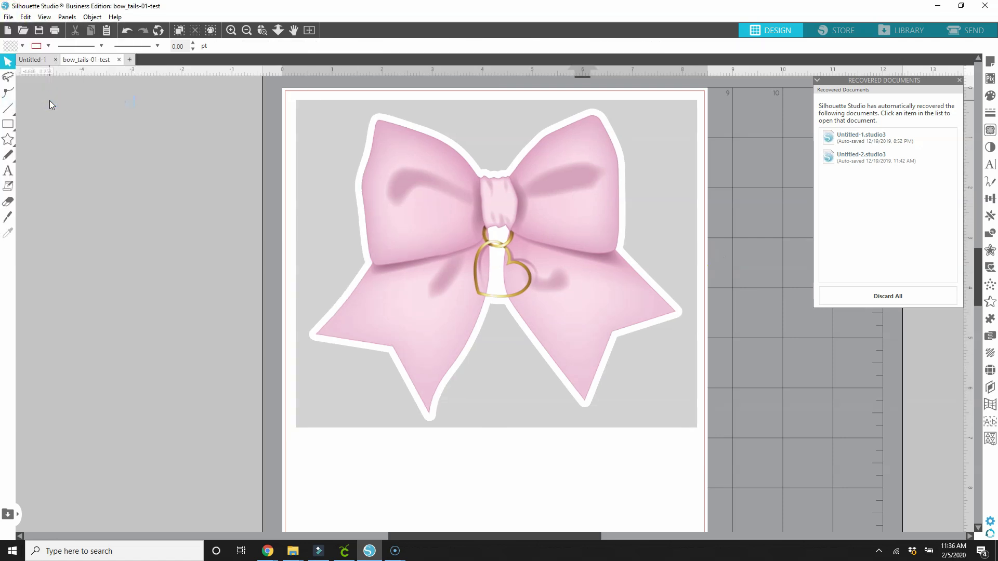
Save to Hard Drive as bow_tails-01-test in Tests, keeping Silhouette Studio V3 format
left_click(8, 18)
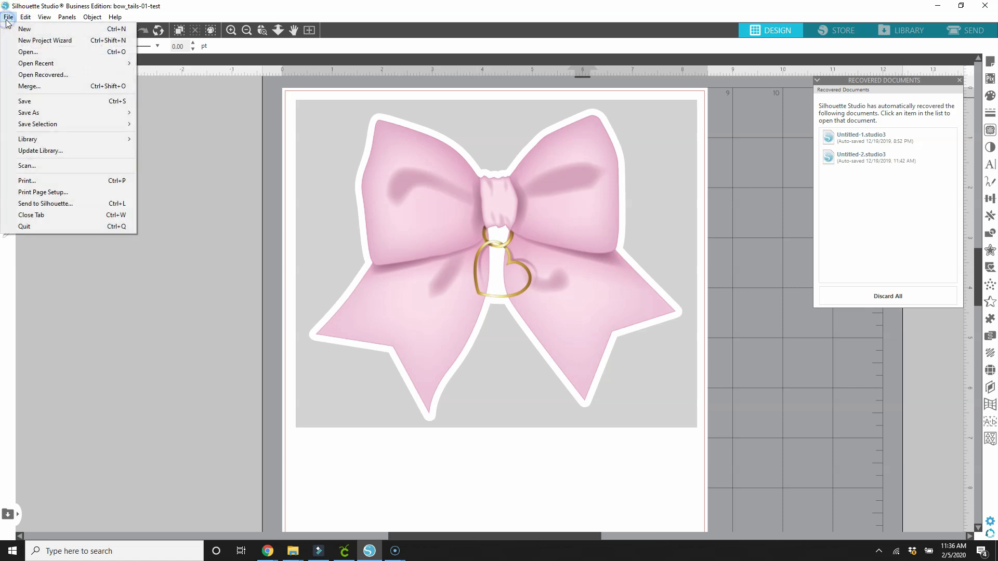
mouse_move(78, 113)
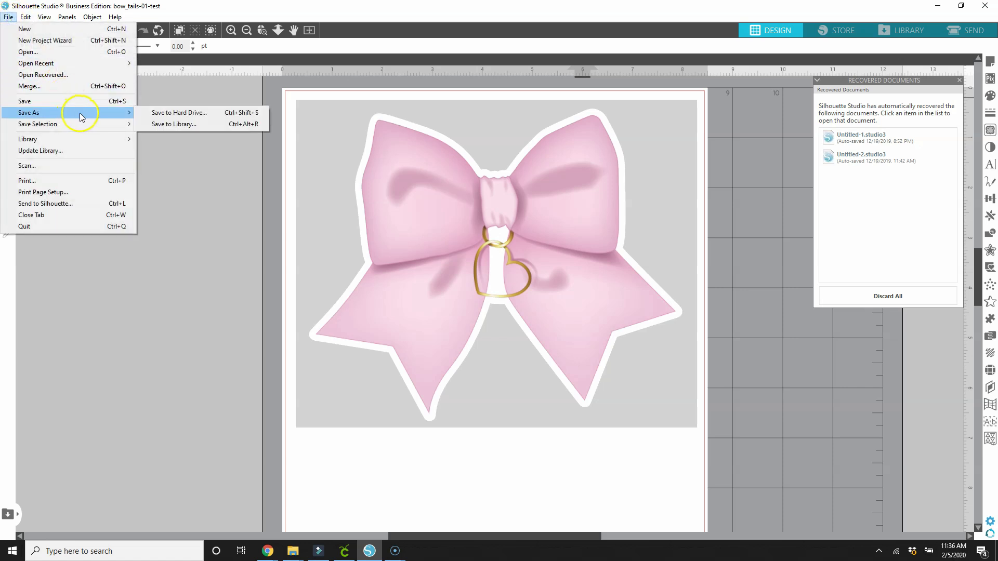
left_click(178, 116)
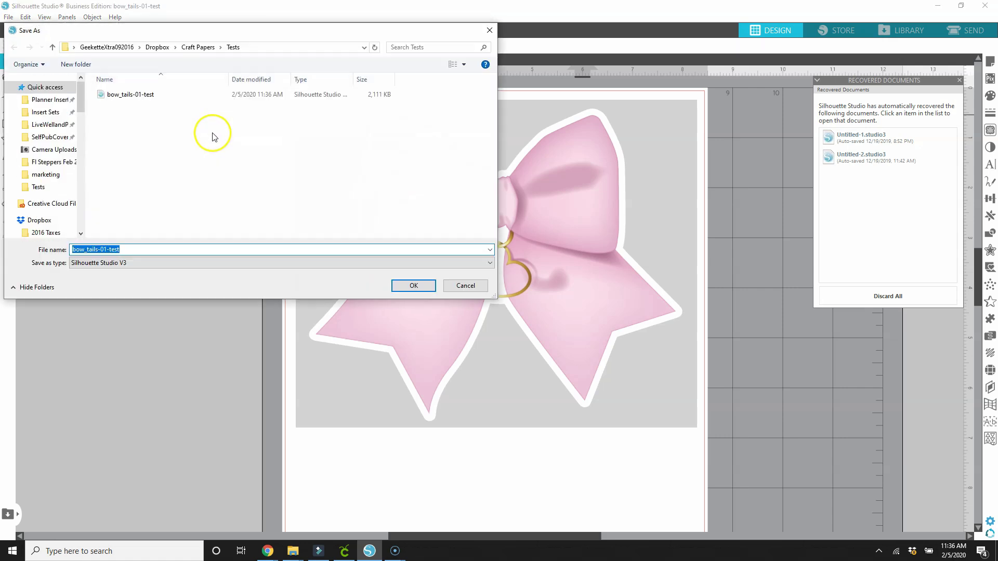
left_click(143, 263)
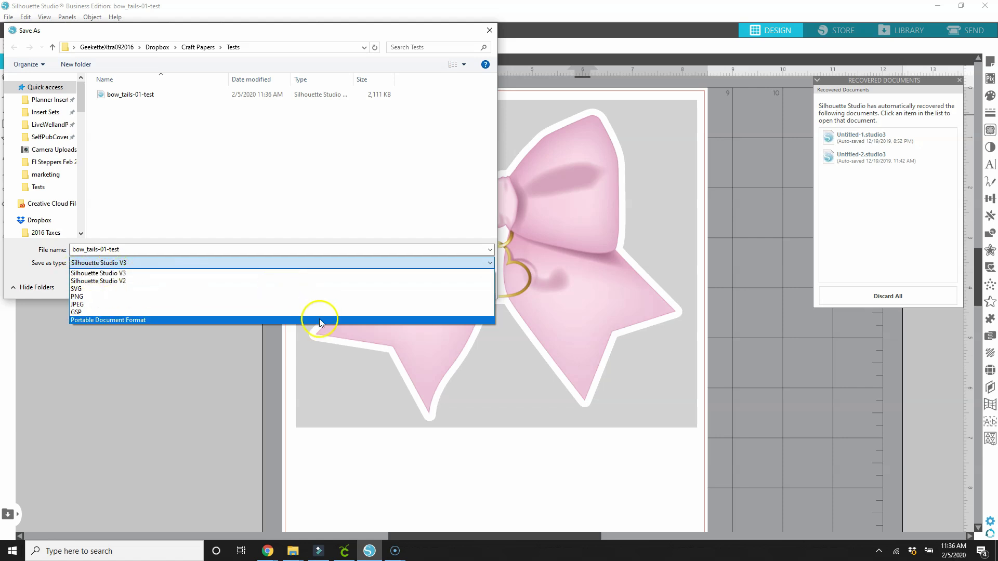
left_click(21, 261)
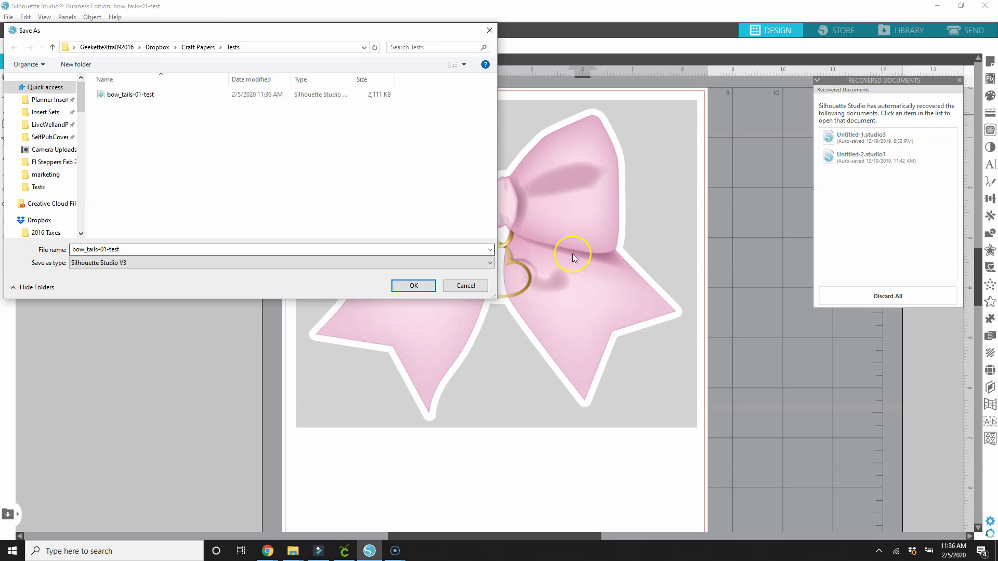
Cancel Save As and print the design to Adobe PDF as pink_bow_test.pdf, replacing the old file
left_click(463, 285)
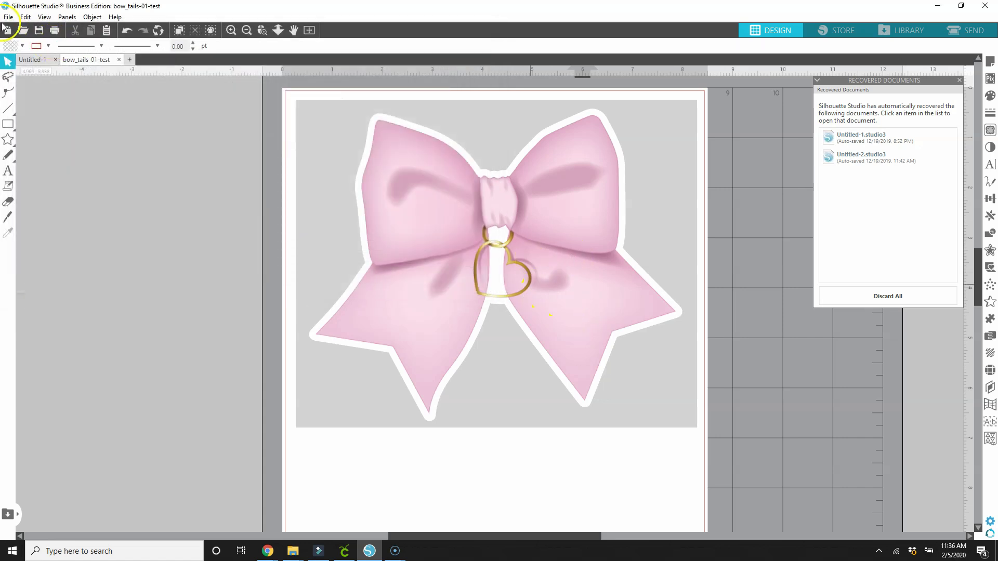
left_click(9, 16)
left_click(78, 180)
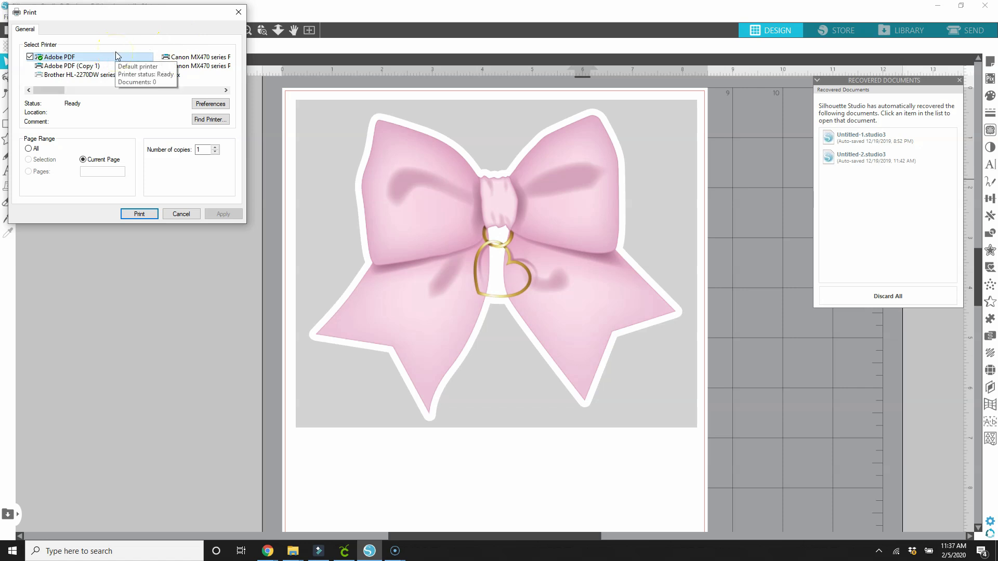
left_click(65, 57)
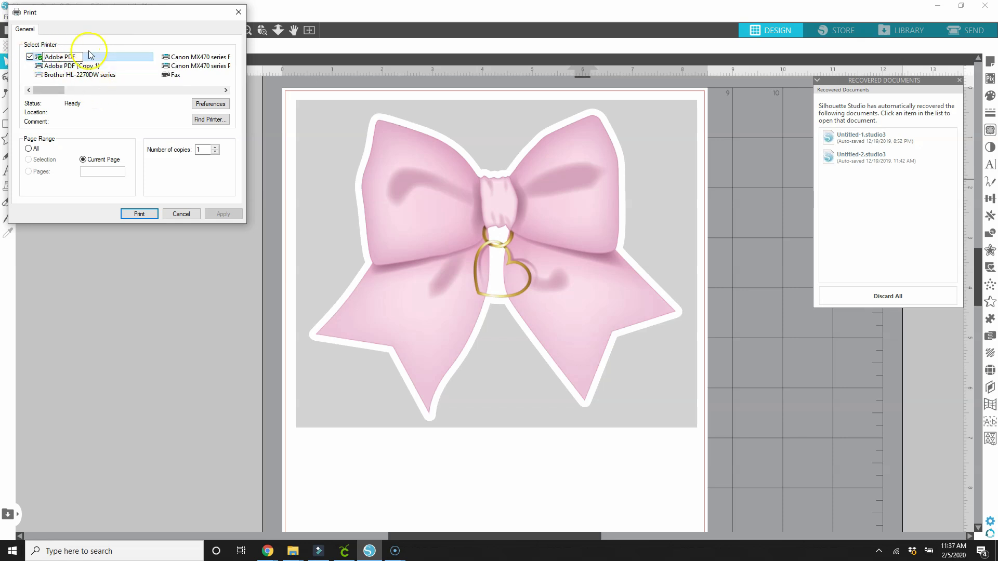
left_click(106, 56)
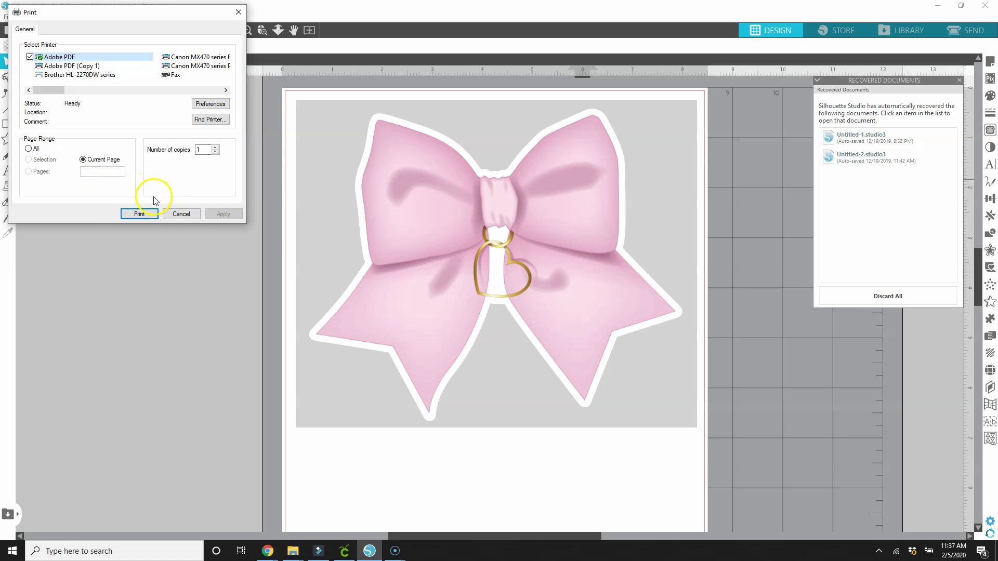
left_click(134, 213)
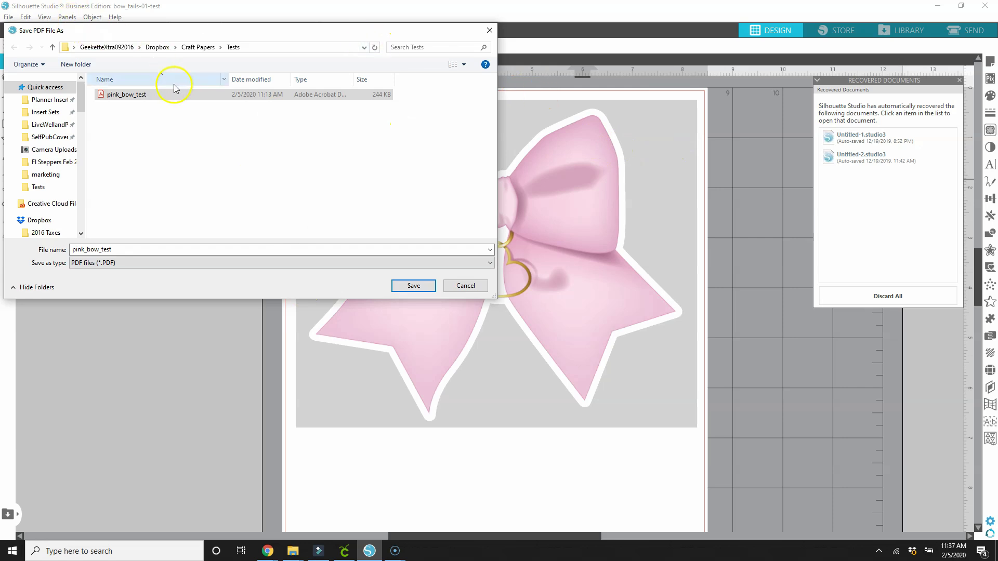
left_click(406, 286)
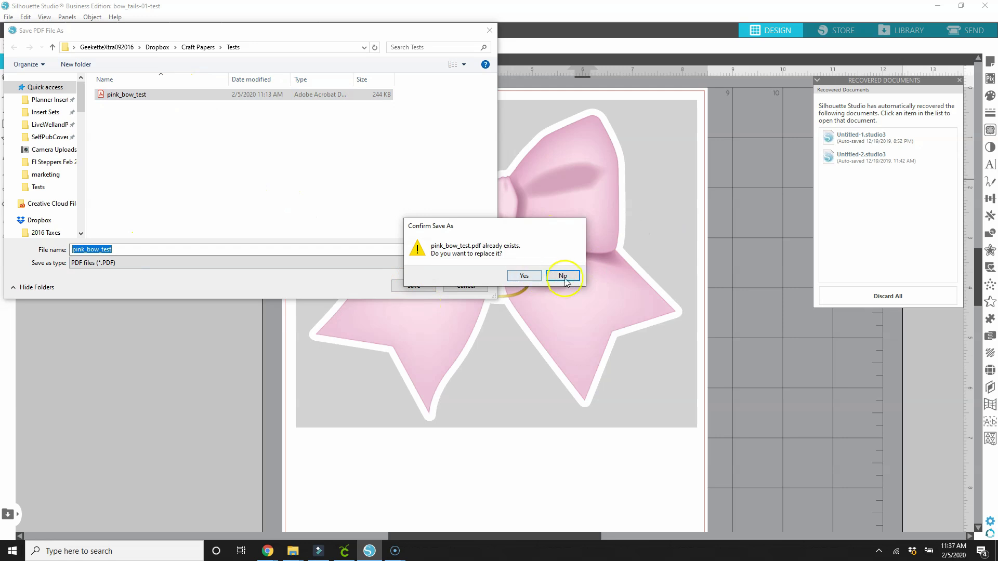
left_click(520, 275)
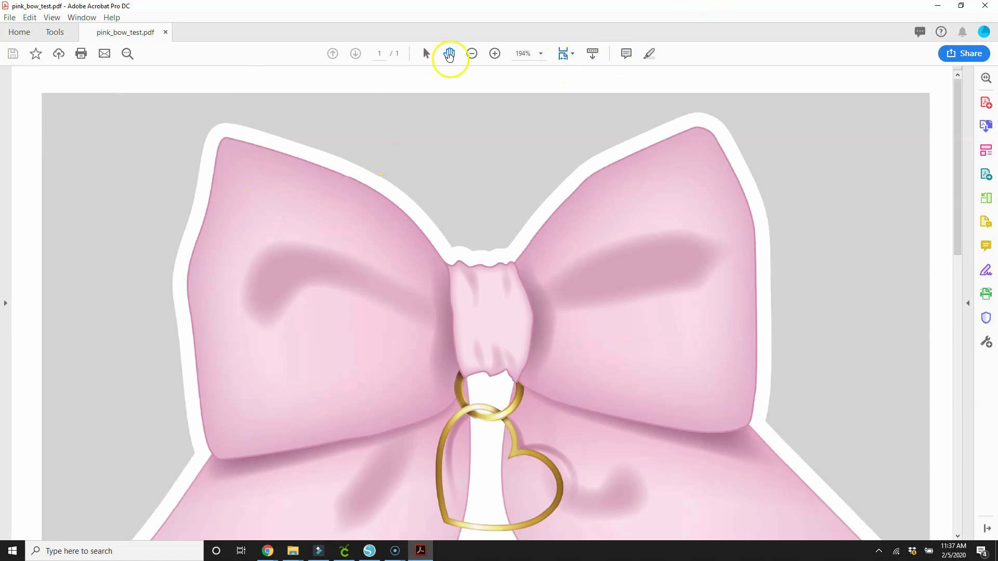
Zoom pink_bow_test.pdf out to 100% to view the whole bow page, then bring up PDF Pro's PDF-to-PNG page
left_click(472, 54)
left_click(471, 54)
left_click(471, 54)
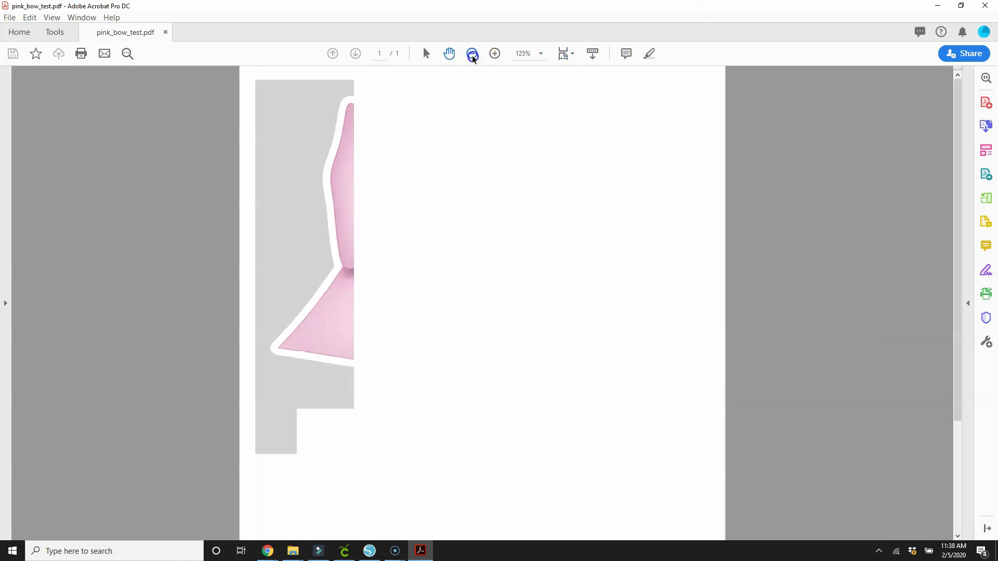
scroll(508, 203, "down", 1)
scroll(508, 203, "up", 1)
scroll(508, 203, "down", 3)
scroll(508, 203, "up", 3)
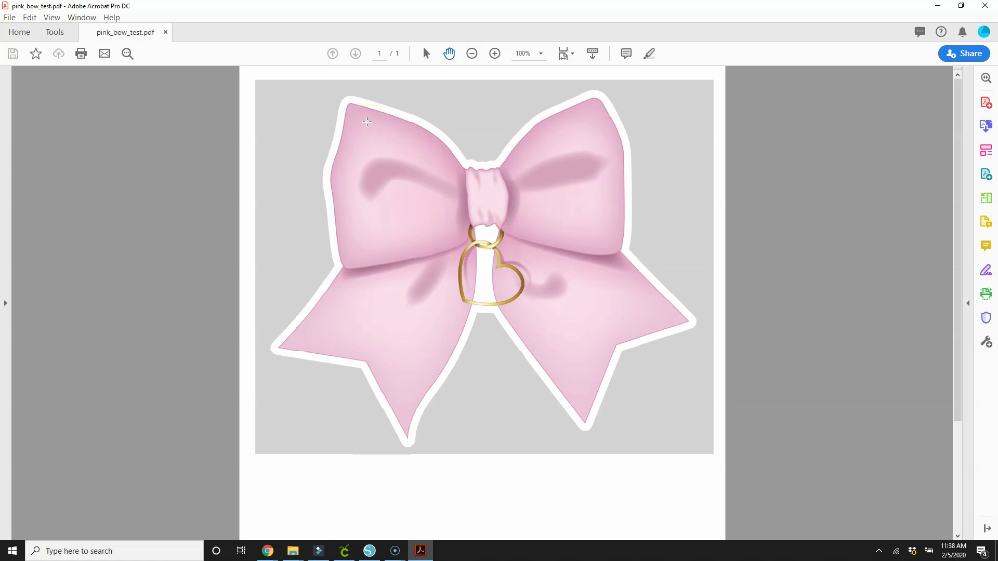
left_click(615, 214)
left_click(611, 213)
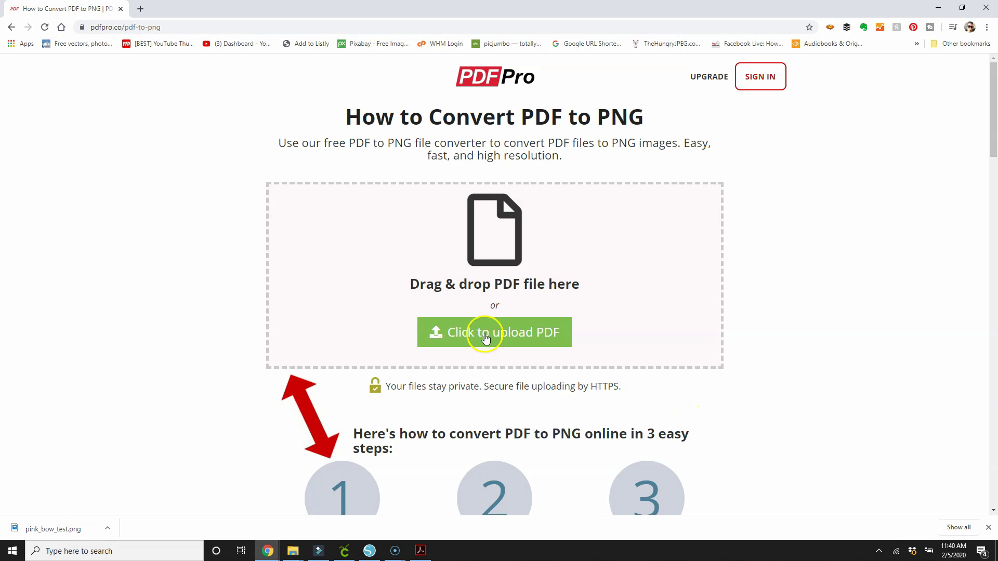
Upload pink_bow_test.pdf to PDF Pro and convert it to pink_bow_test.png
left_click(478, 337)
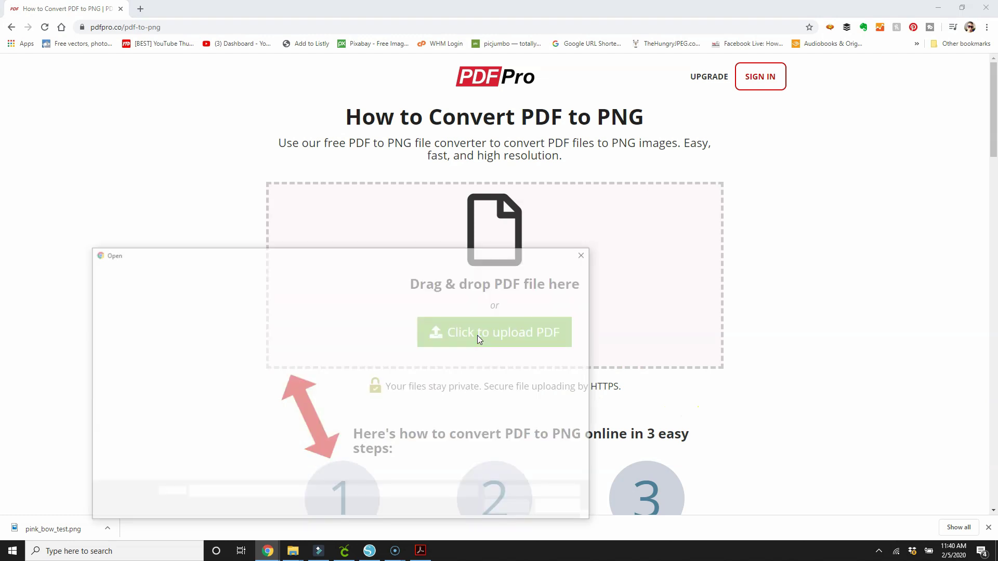
left_click(247, 331)
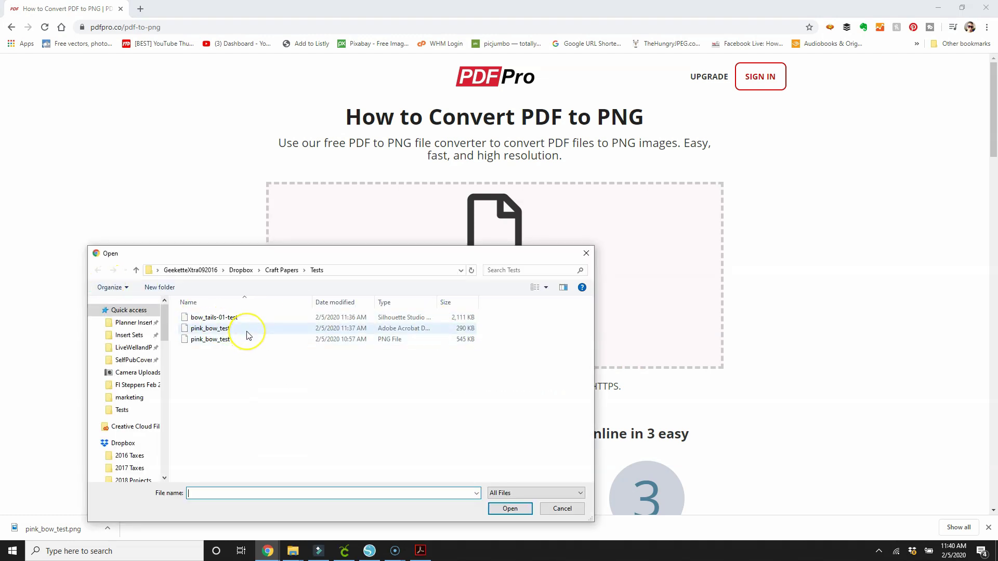
left_click(246, 332)
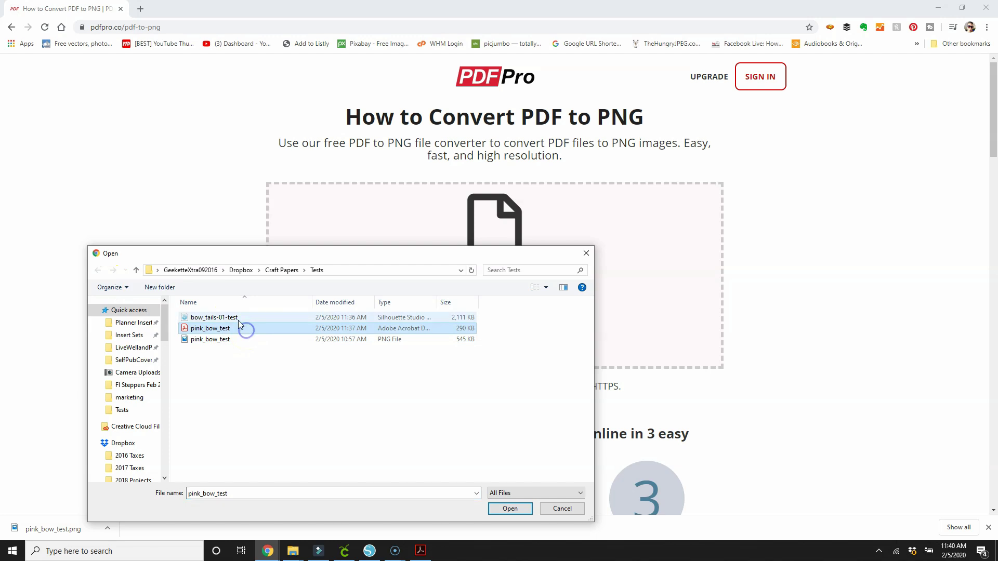
left_click(510, 509)
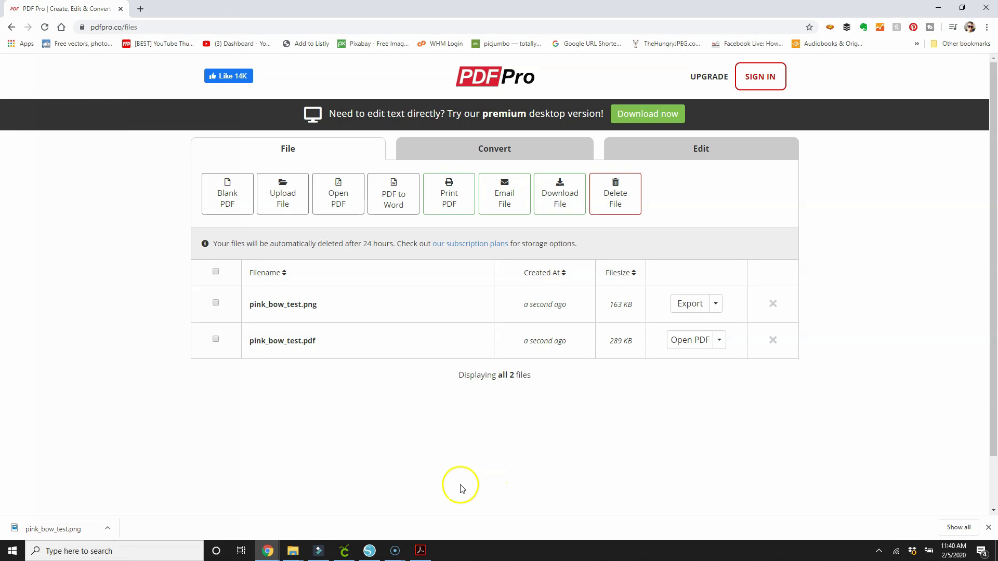
Download the converted pink_bow_test.png into the Tests folder, replacing the existing copy
left_click(716, 303)
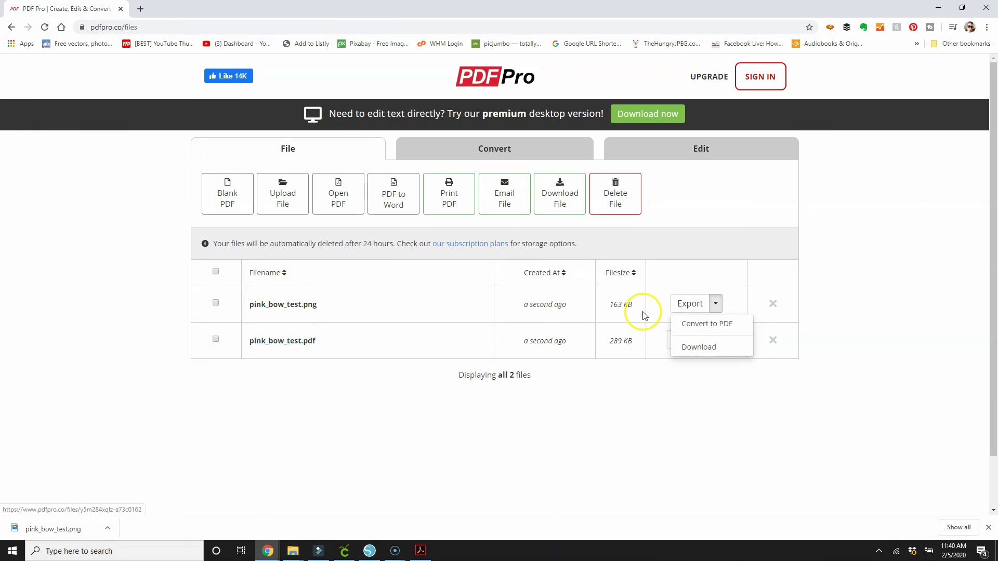
left_click(709, 347)
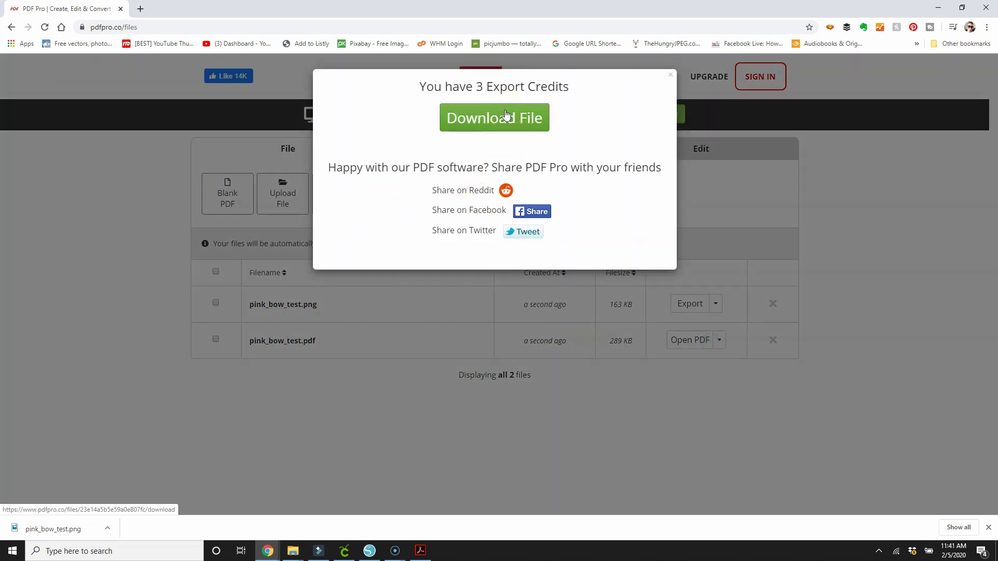
left_click(505, 114)
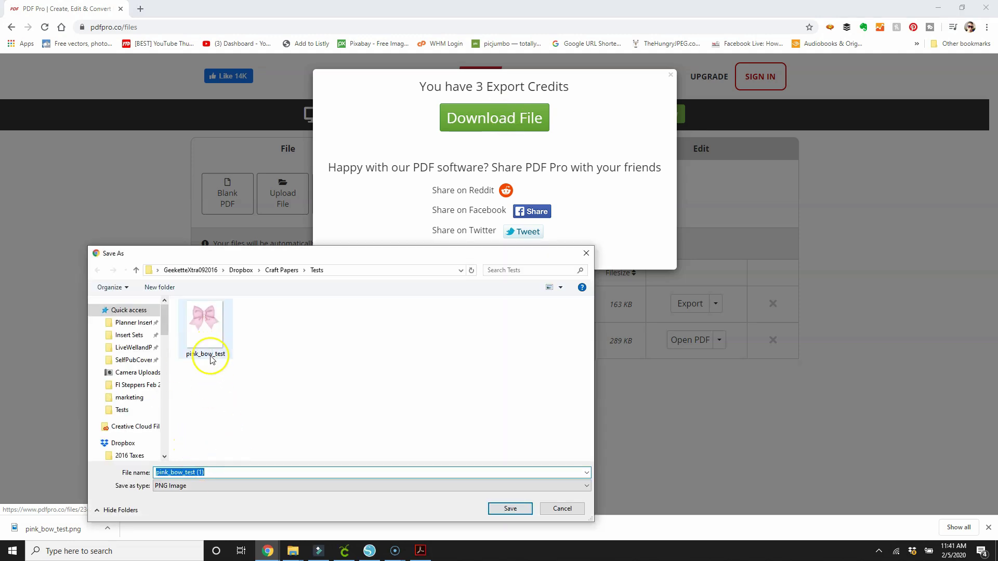
left_click(207, 343)
left_click(509, 510)
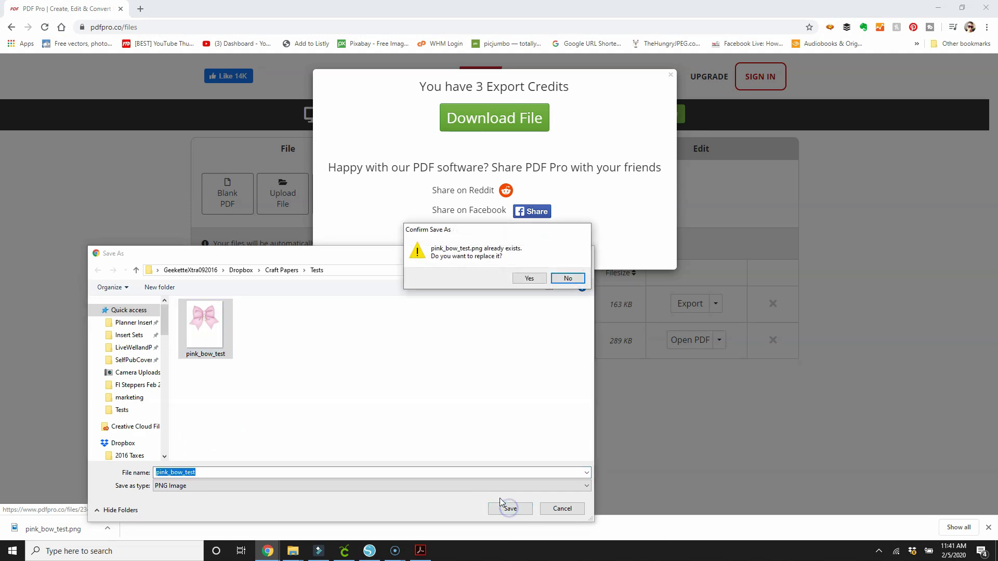
left_click(526, 279)
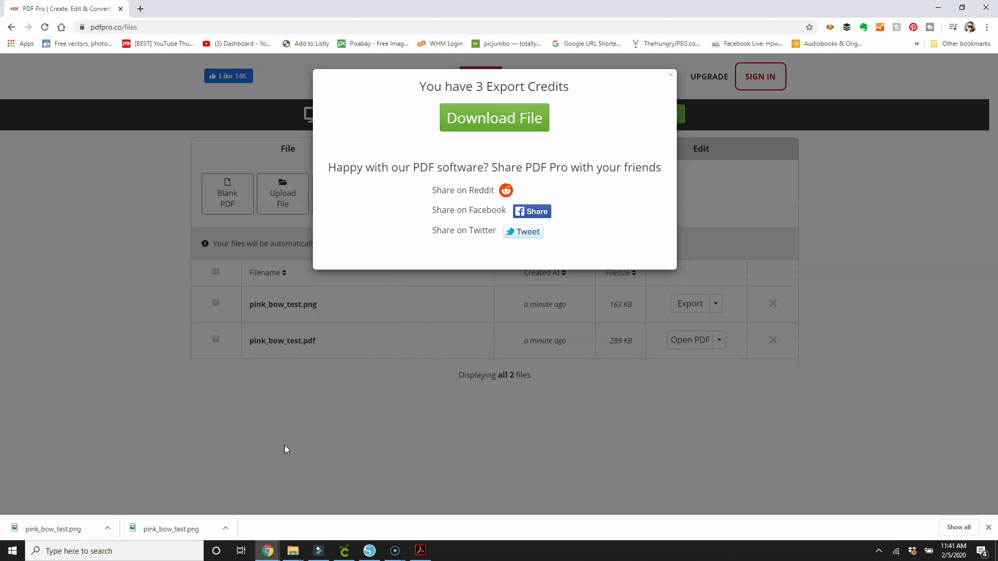
left_click(670, 76)
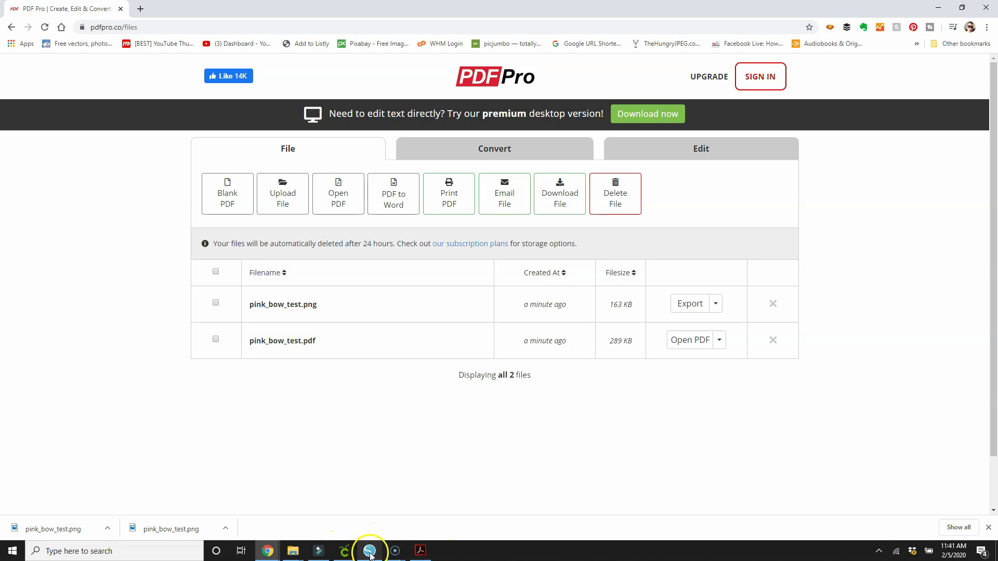
Back in Cricut Design Space, upload pink_bow_test.png as a new image
left_click(344, 551)
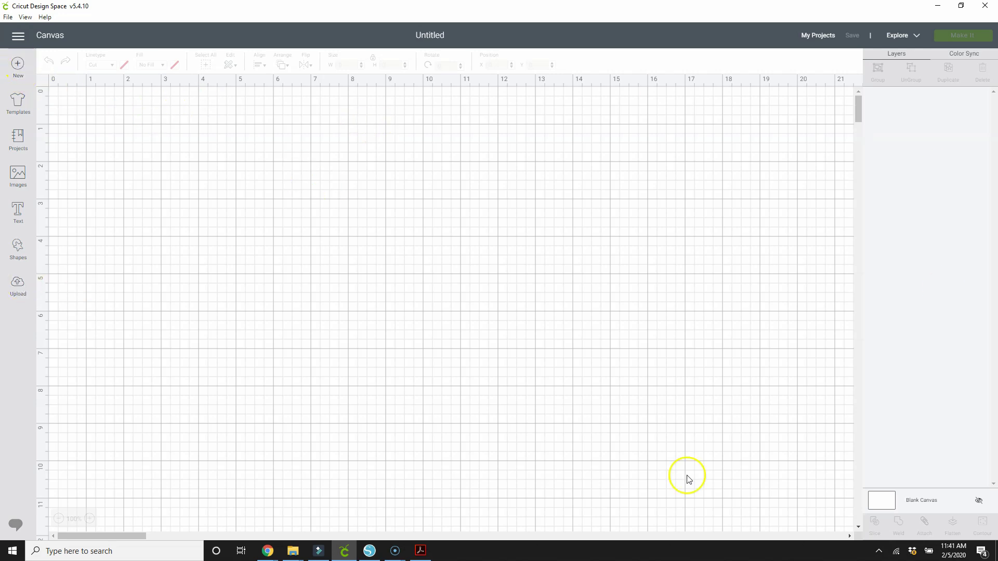
left_click(16, 285)
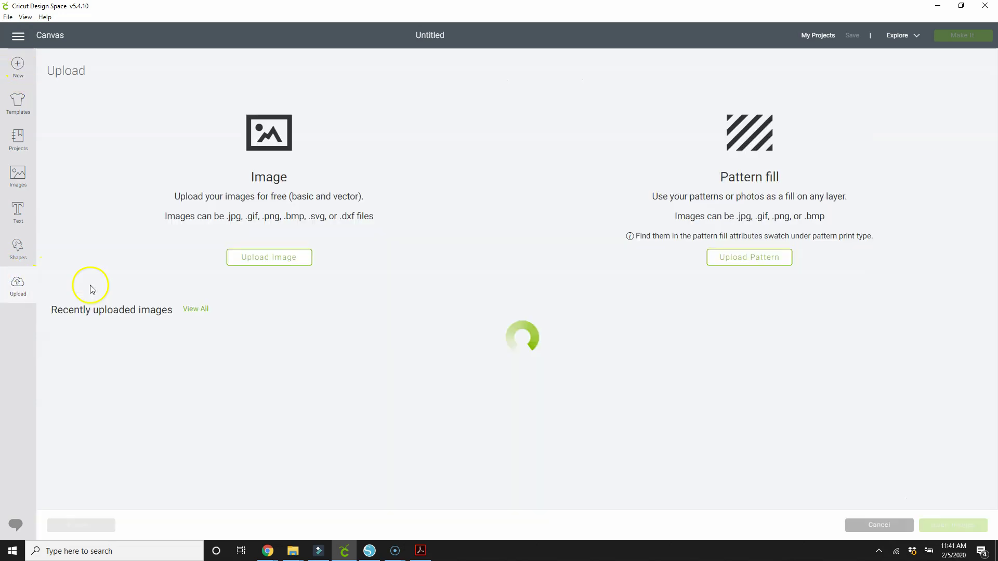
left_click(273, 257)
left_click(505, 277)
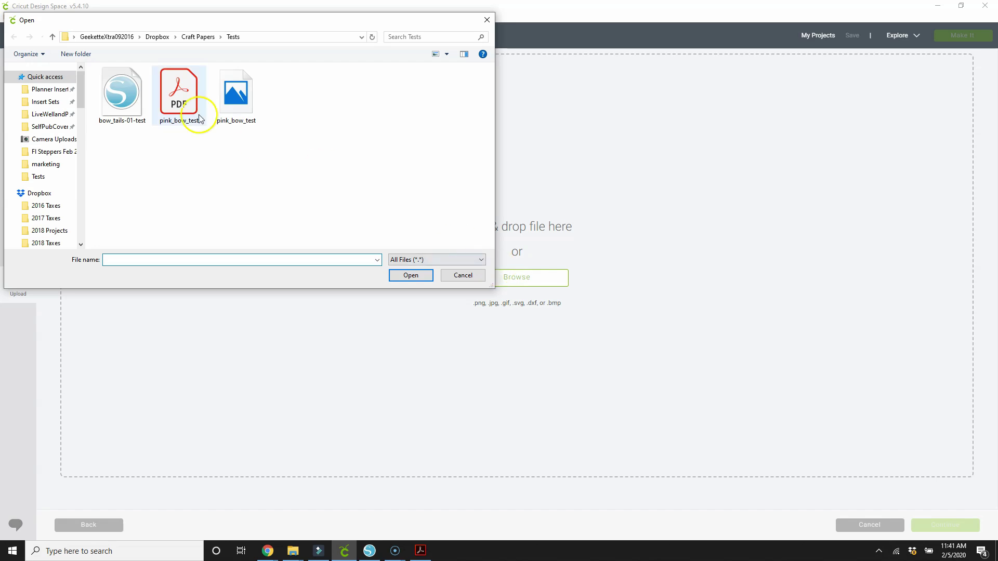
left_click(235, 97)
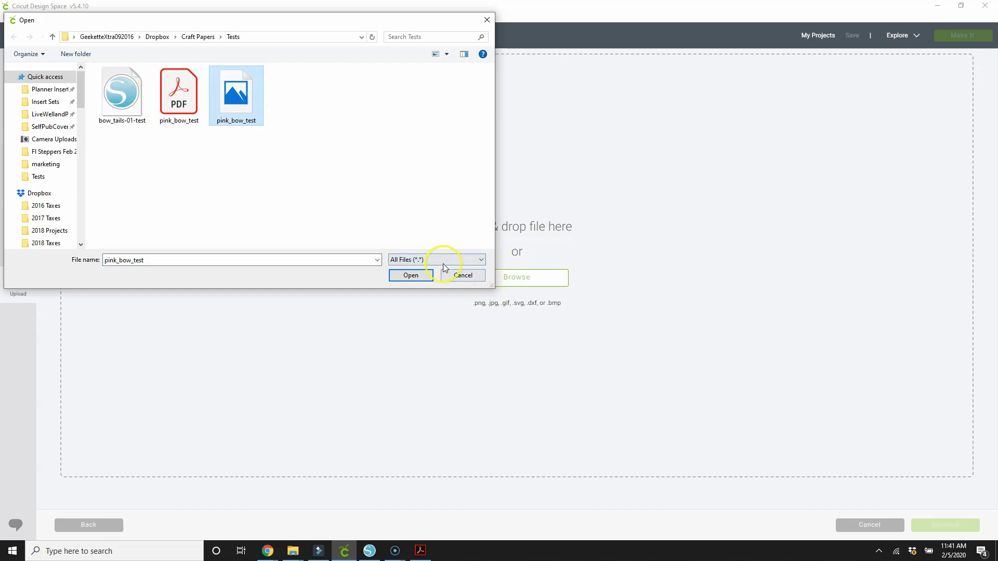
left_click(408, 272)
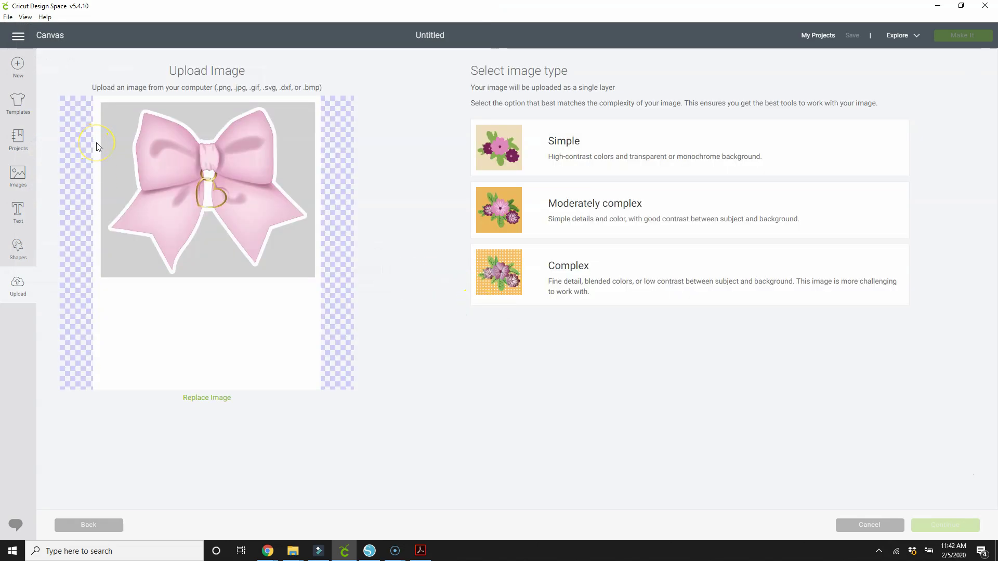
Mark the bow upload as Complex and erase its grey background at colour tolerance 12
left_click(559, 271)
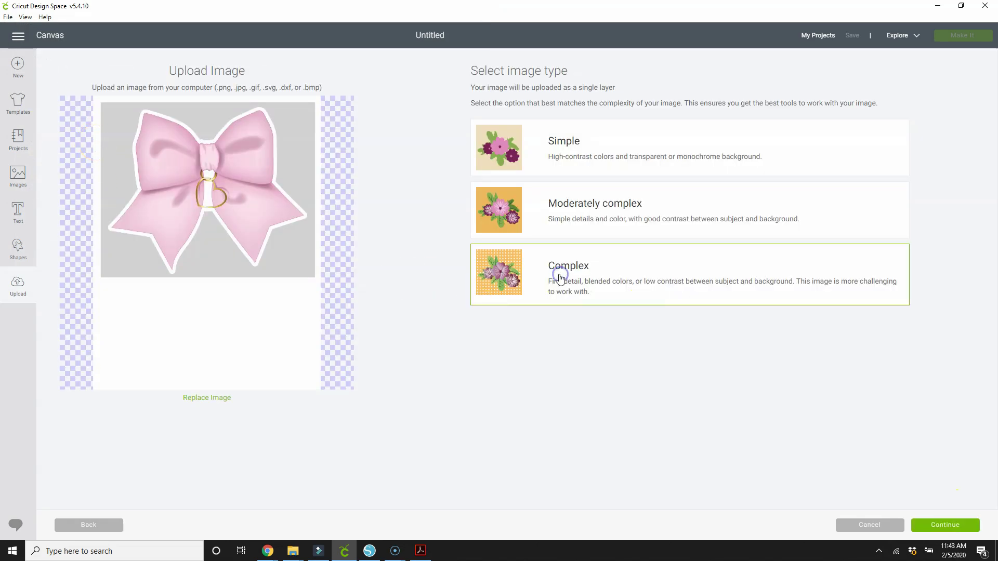
left_click(938, 527)
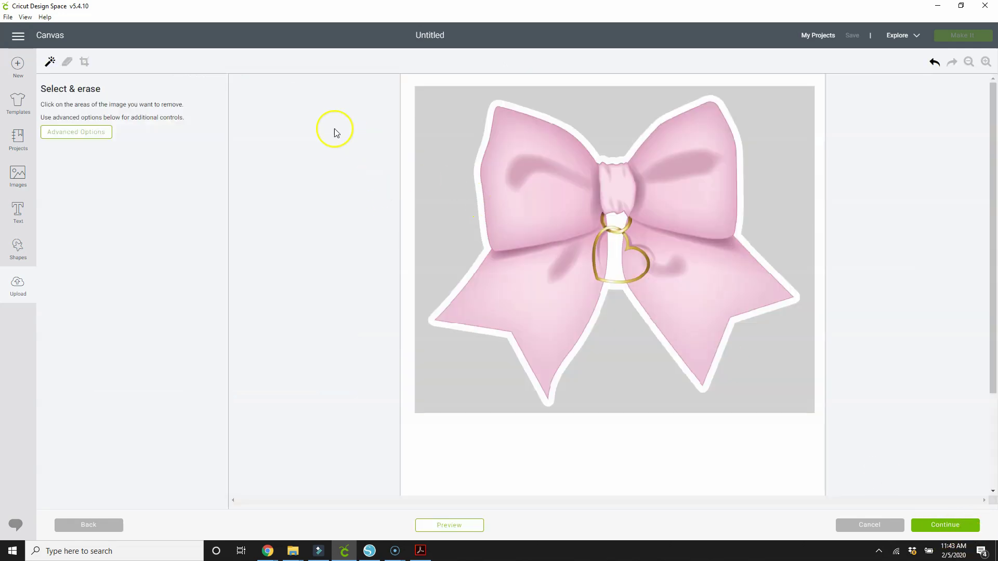
left_click(71, 134)
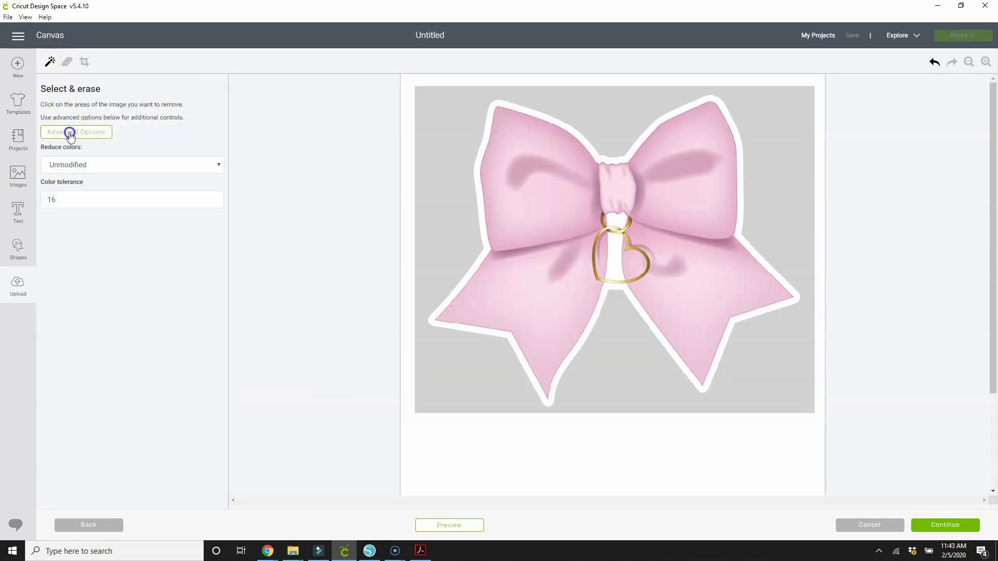
left_click(213, 204)
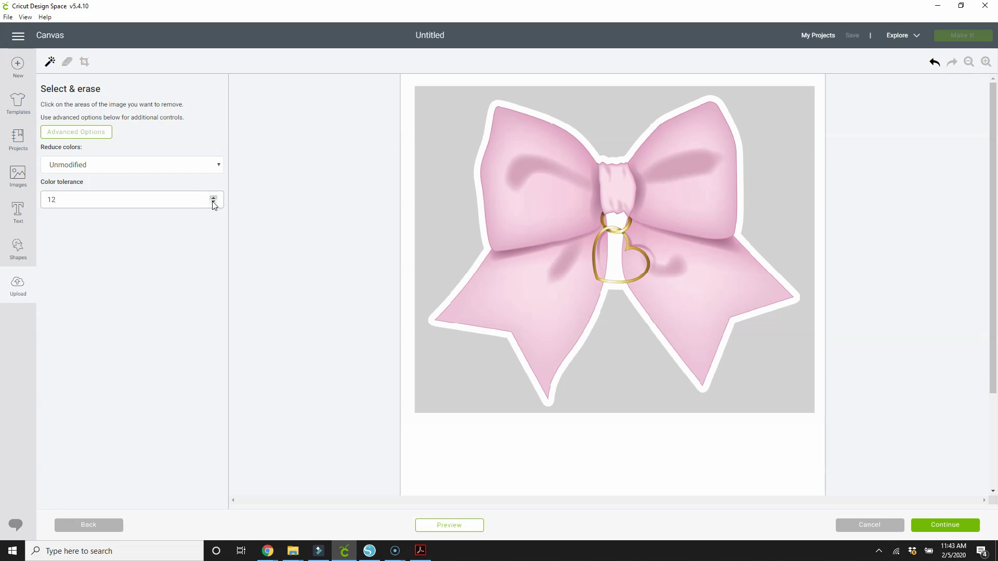
left_click(71, 44)
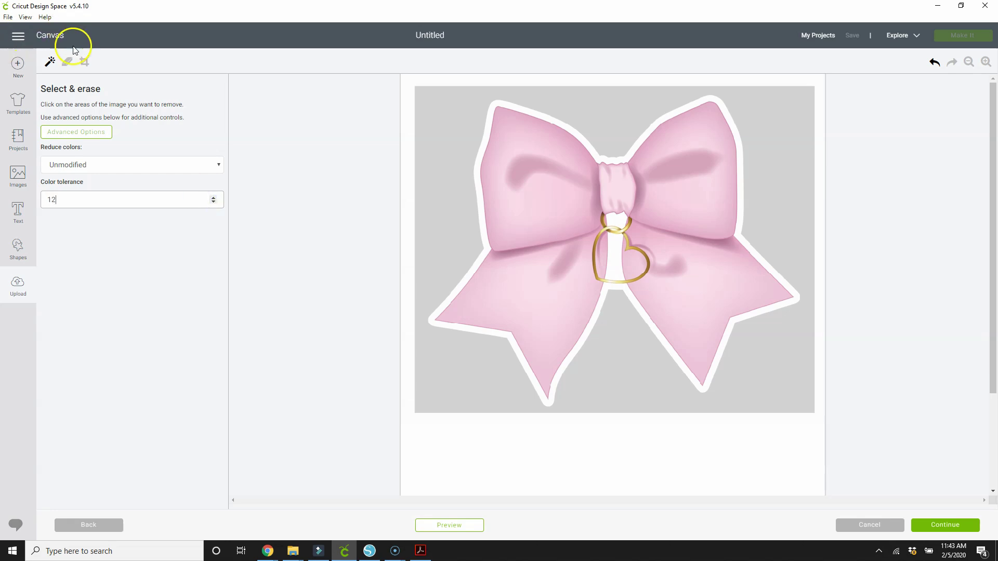
left_click(598, 93)
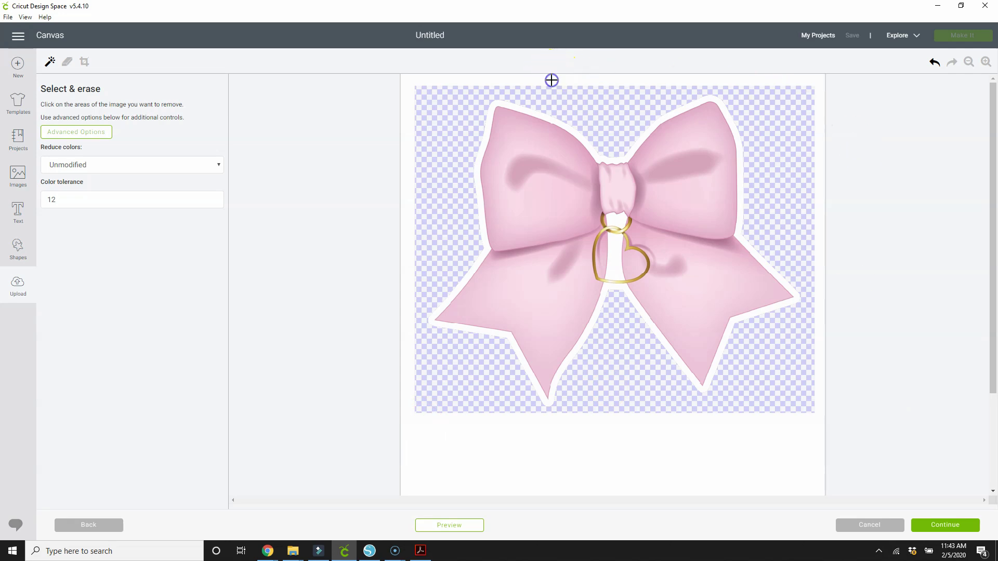
Erase the white margin and continue to save the bow as Print Then Cut image pink_bow_test
left_click(551, 80)
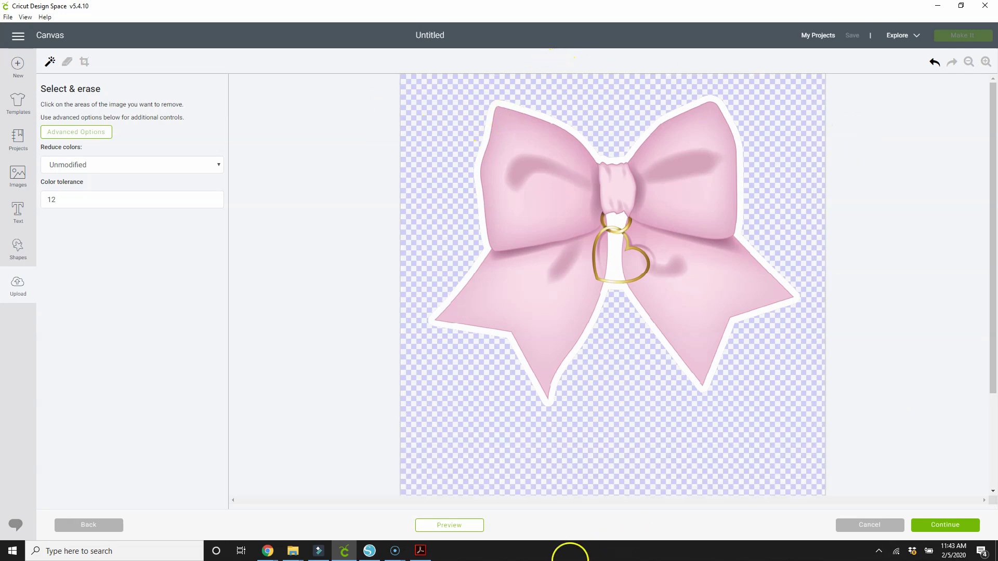
left_click(958, 527)
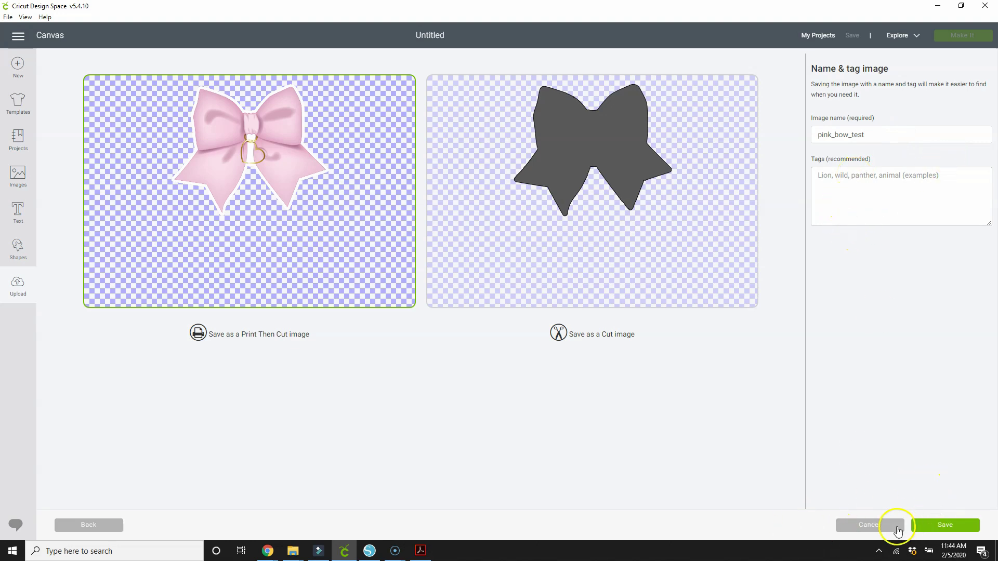
Save the pink bow as a Print Then Cut image and insert it onto the canvas
left_click(945, 526)
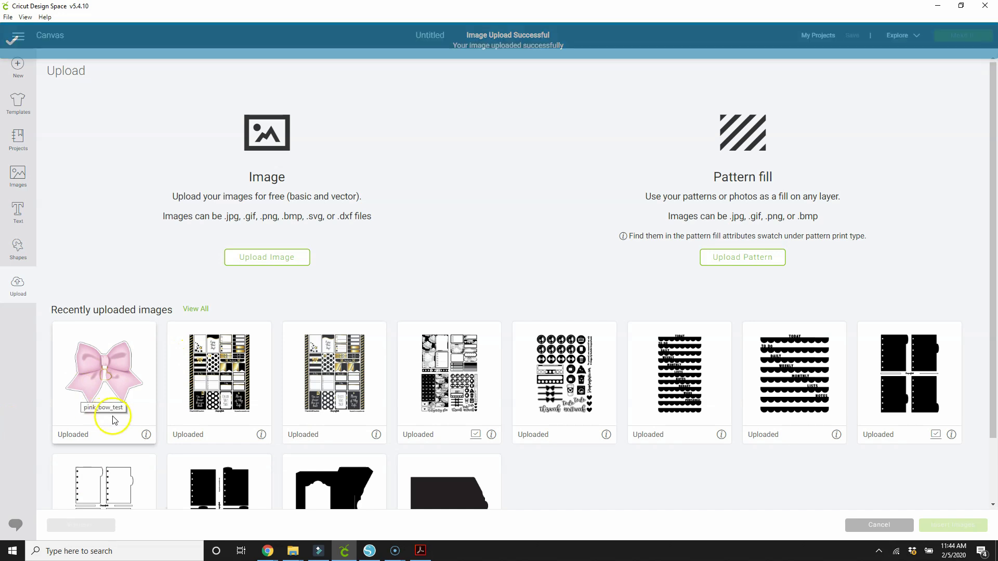
left_click(102, 376)
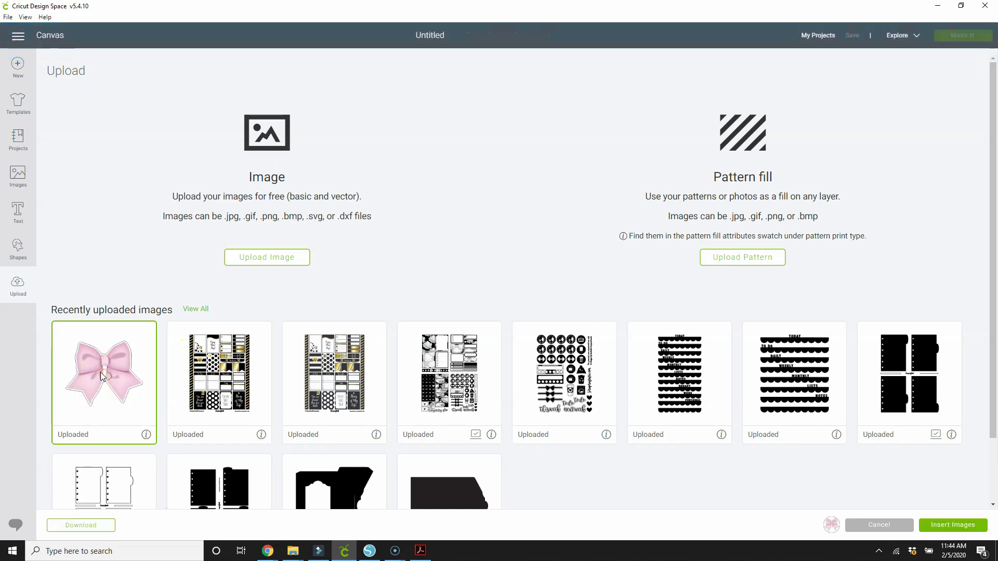
left_click(933, 529)
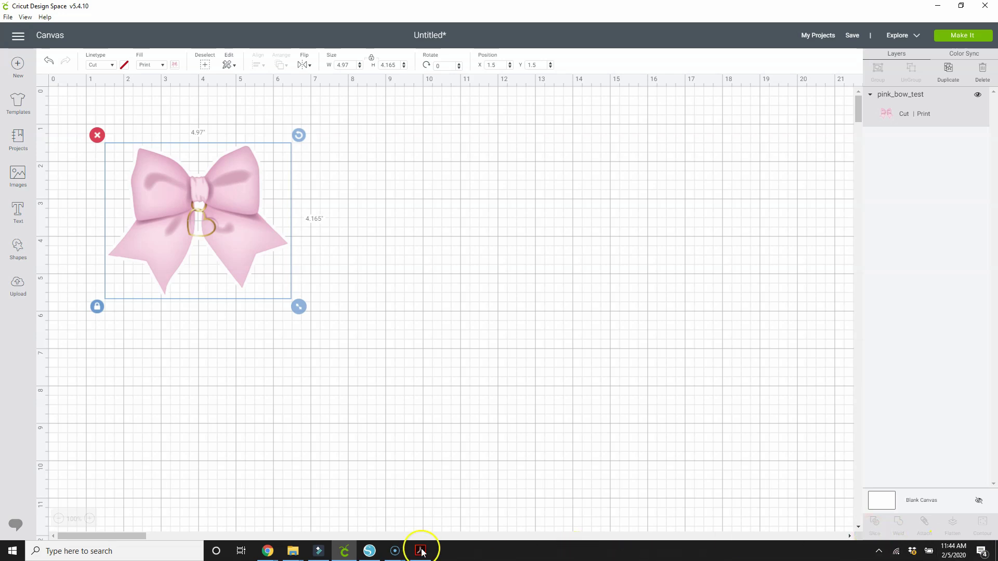
Check the bow's 7.452 × 6.243 in size in Silhouette Studio, then return to Cricut
left_click(370, 551)
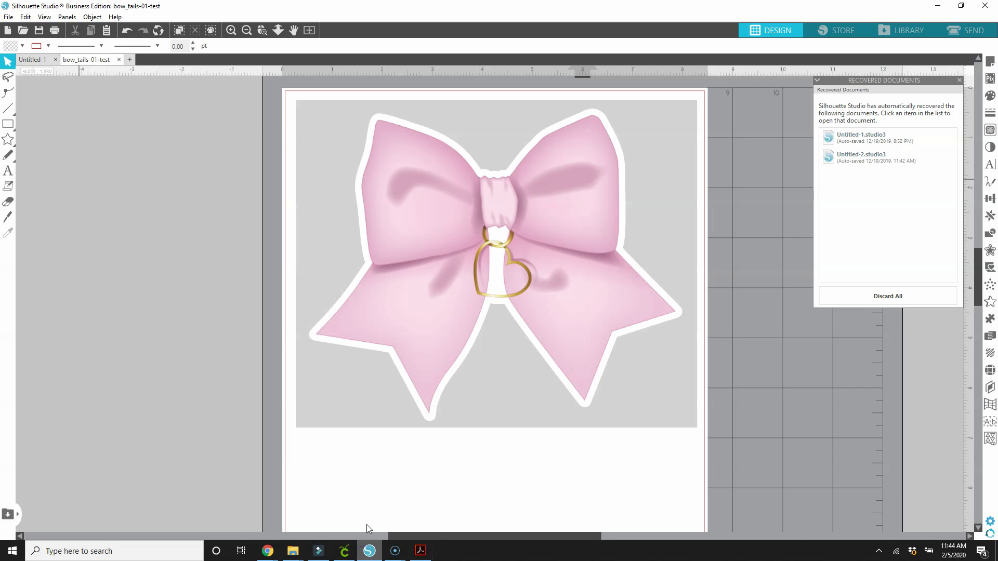
left_click(375, 211)
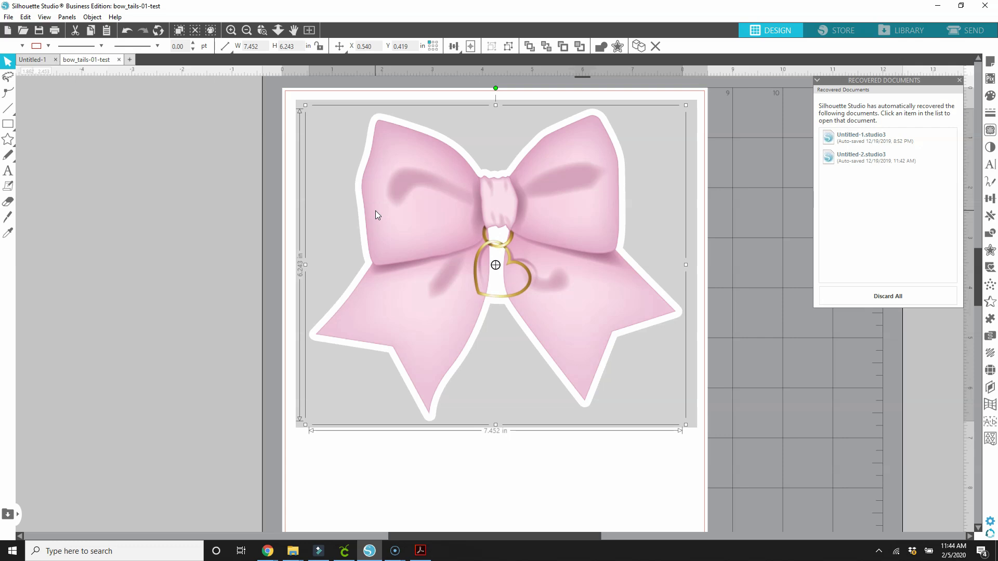
left_click(346, 552)
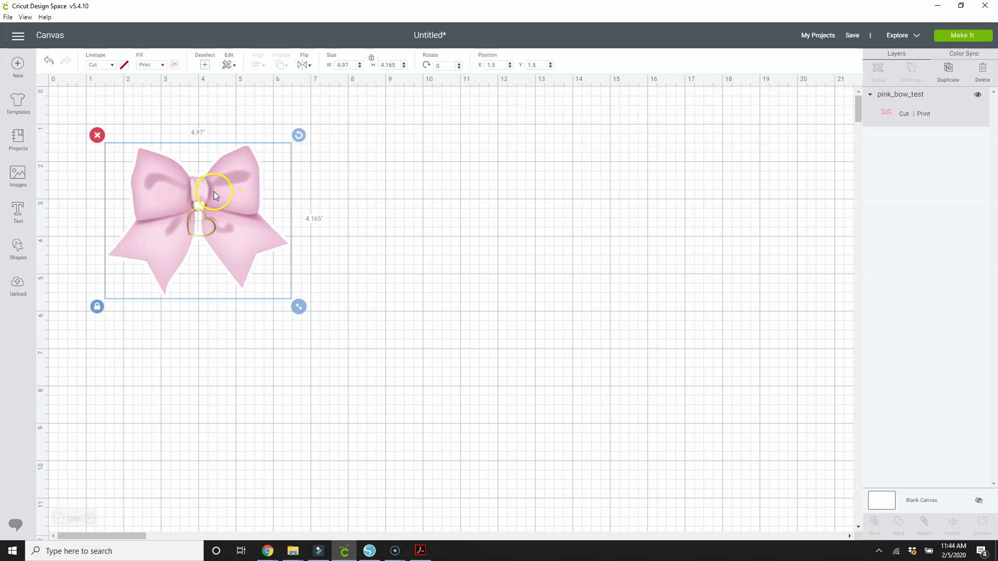
Move the pink bow toward the top-left of the canvas
left_click_drag(216, 192, 174, 155)
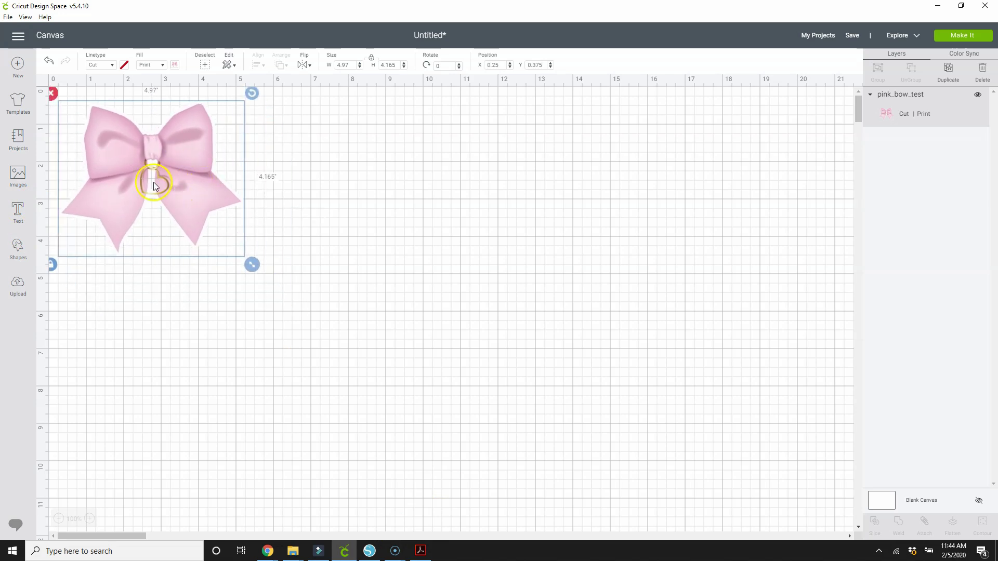
left_click(164, 146)
left_click(121, 118)
mouse_move(144, 151)
left_mouse_down()
mouse_move(159, 163)
mouse_move(135, 156)
left_mouse_up()
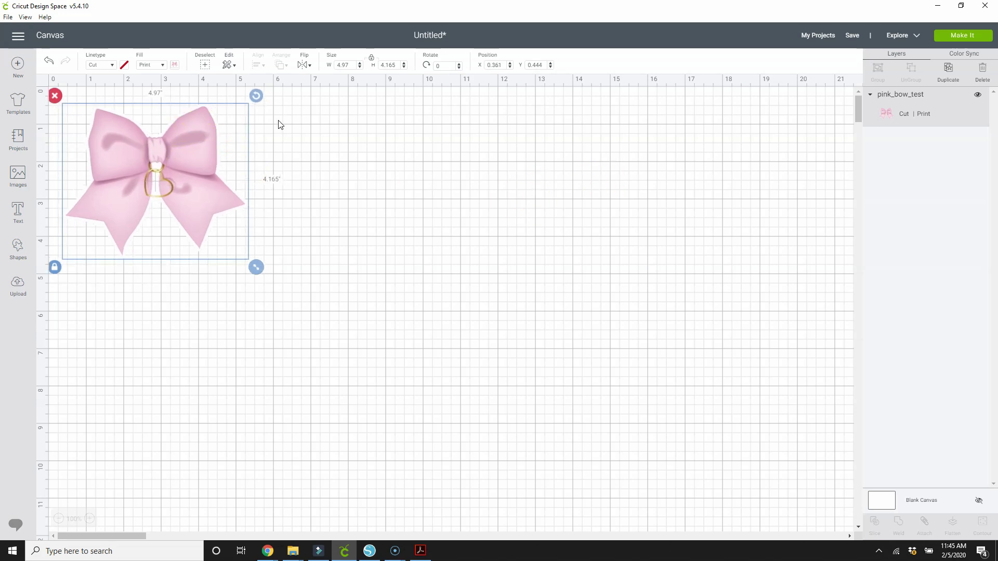
Duplicate the bow three times, arrange the copies in a 2×2 grid, and select all four
left_click(949, 71)
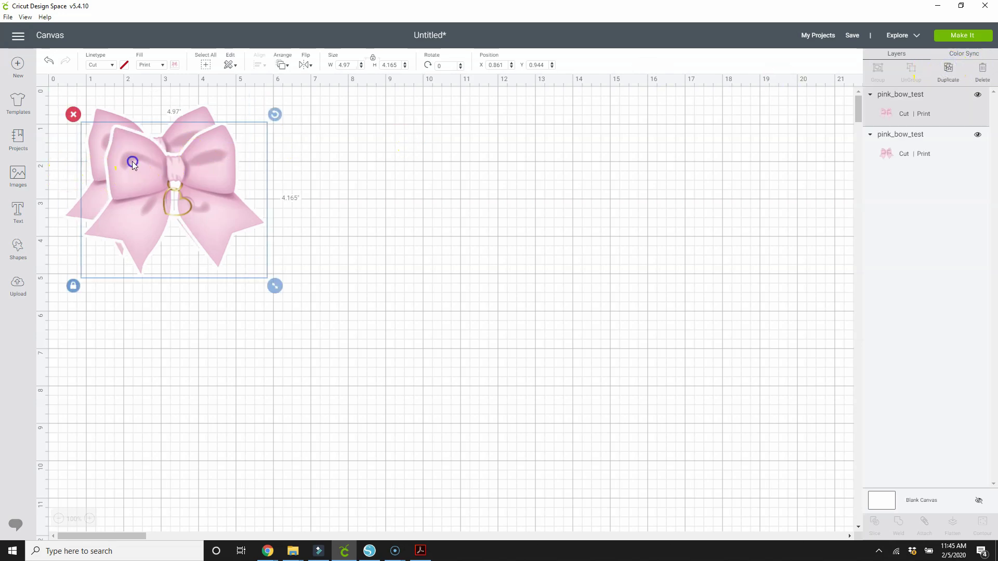
left_click_drag(133, 164, 285, 167)
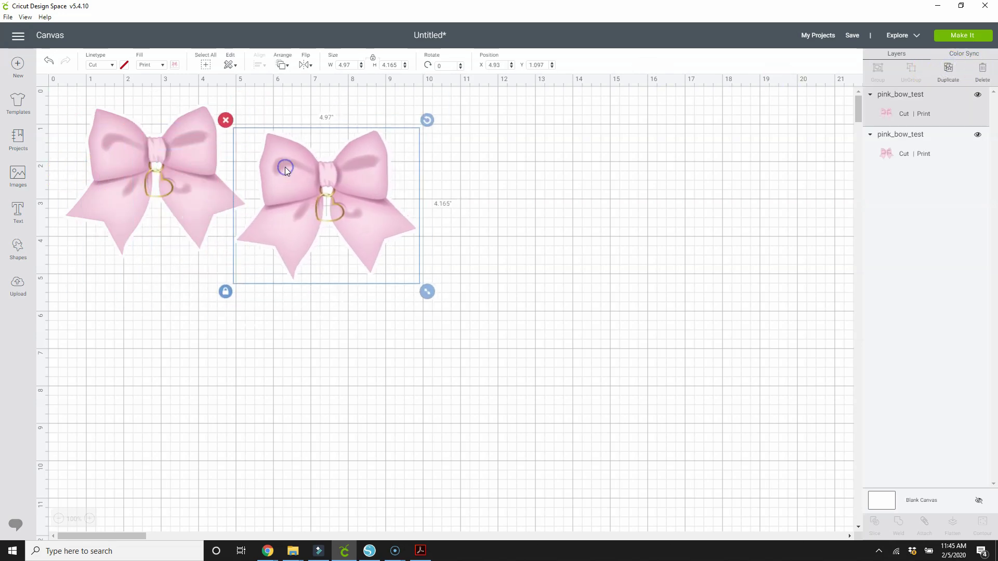
key("ctrl+d")
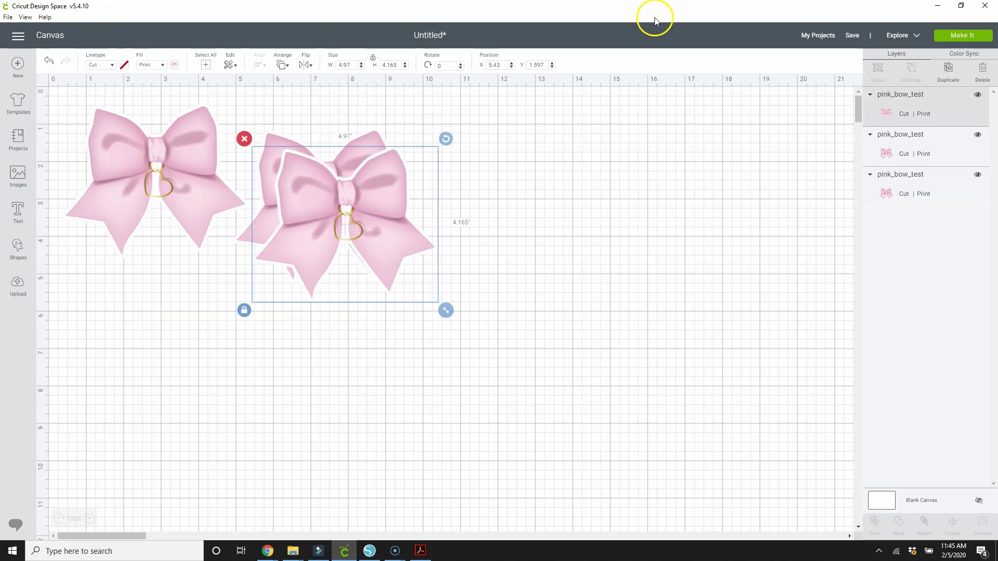
left_click_drag(391, 170, 205, 279)
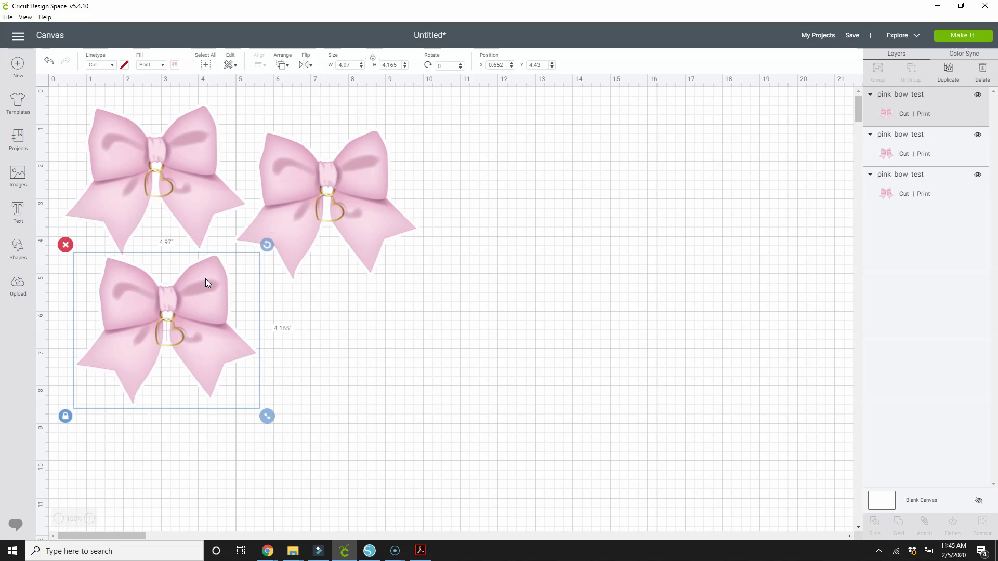
key("ctrl+d")
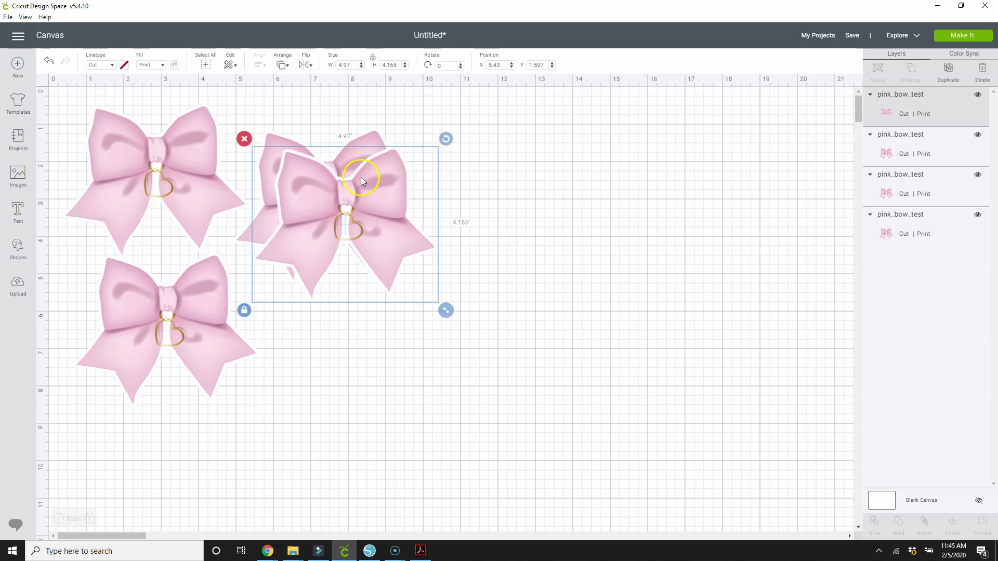
left_click_drag(362, 181, 317, 299)
left_click_drag(307, 173, 322, 146)
left_click_drag(339, 321, 357, 314)
key("ctrl+a")
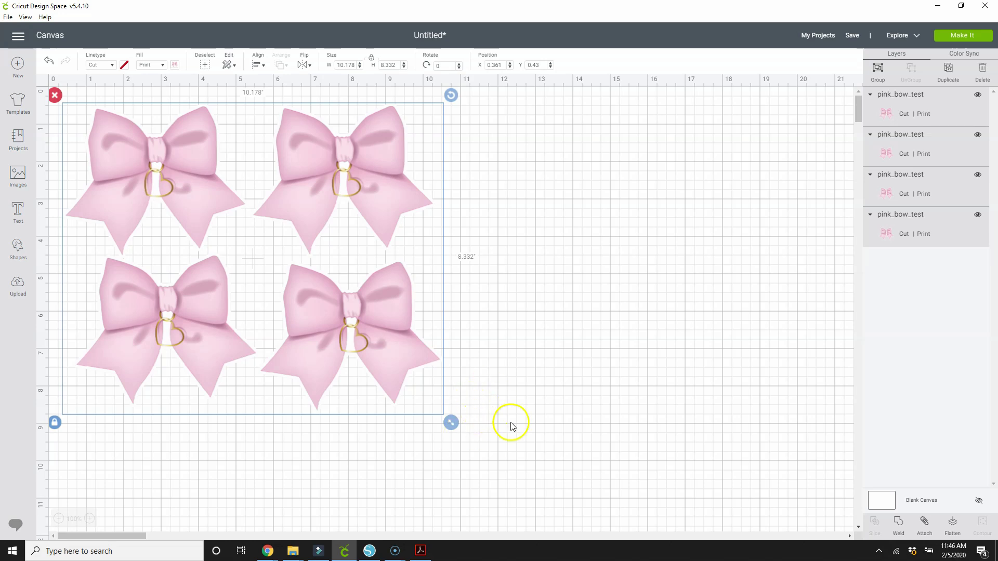
left_click(385, 450)
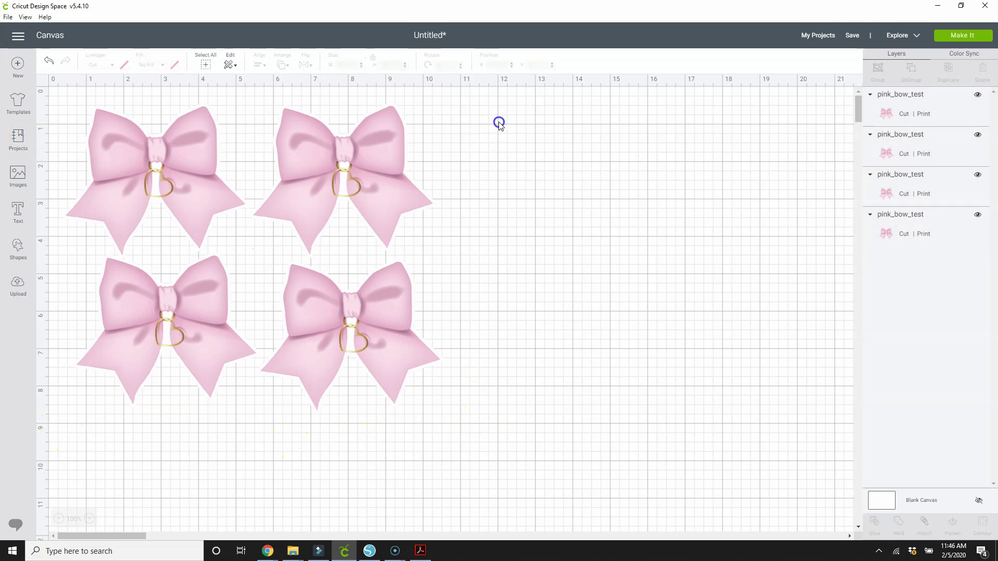
left_click_drag(496, 123, 71, 436)
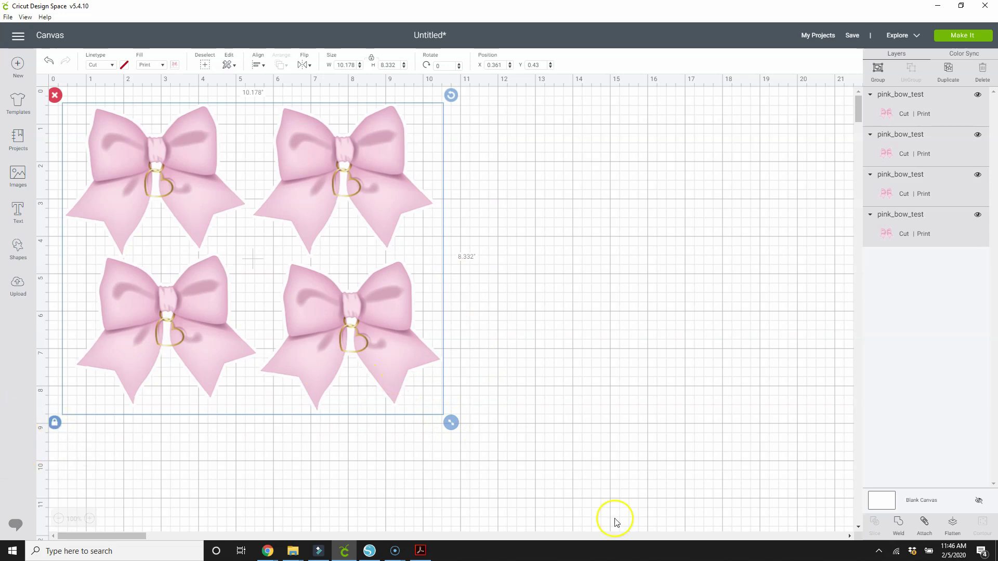
Group the four bows and scale the group down to 7.567 × 6.194 in
left_click(424, 454)
left_click(406, 377)
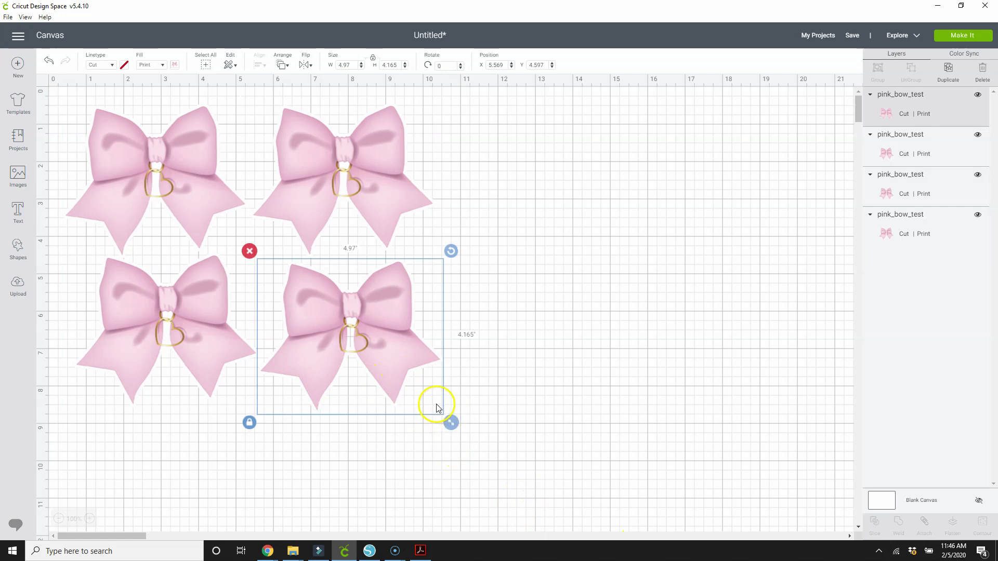
left_click_drag(503, 152, 86, 434)
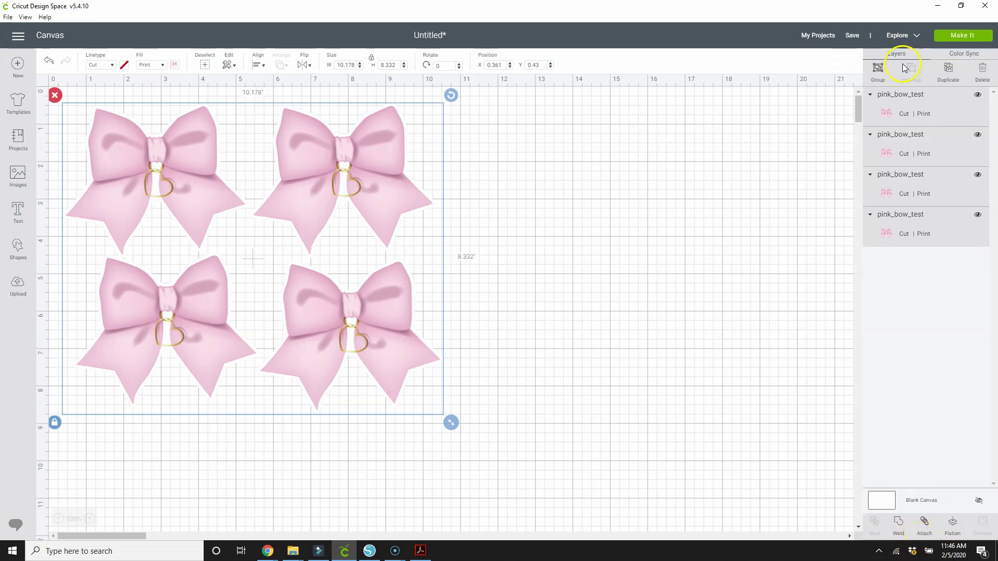
left_click(878, 73)
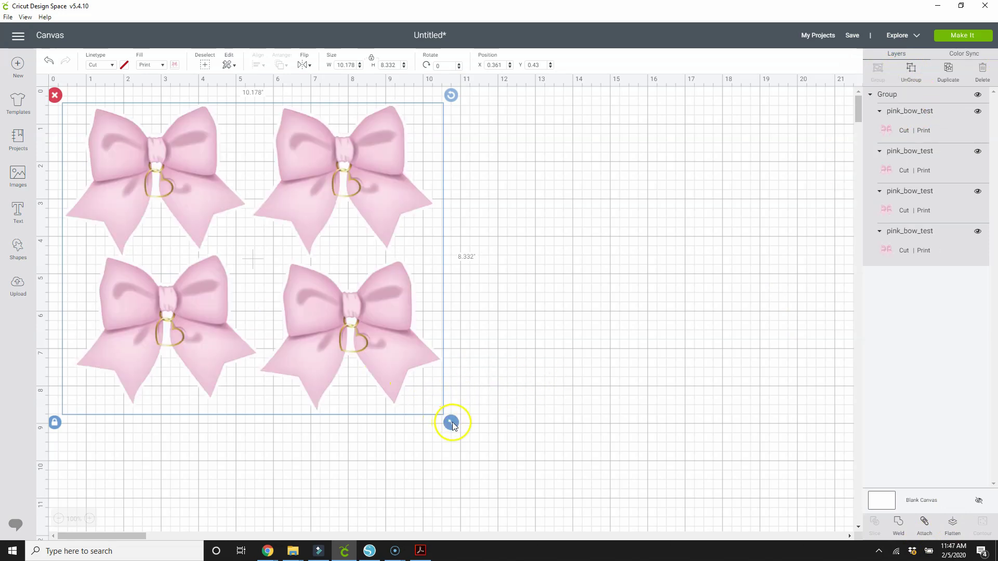
left_click_drag(452, 425, 354, 365)
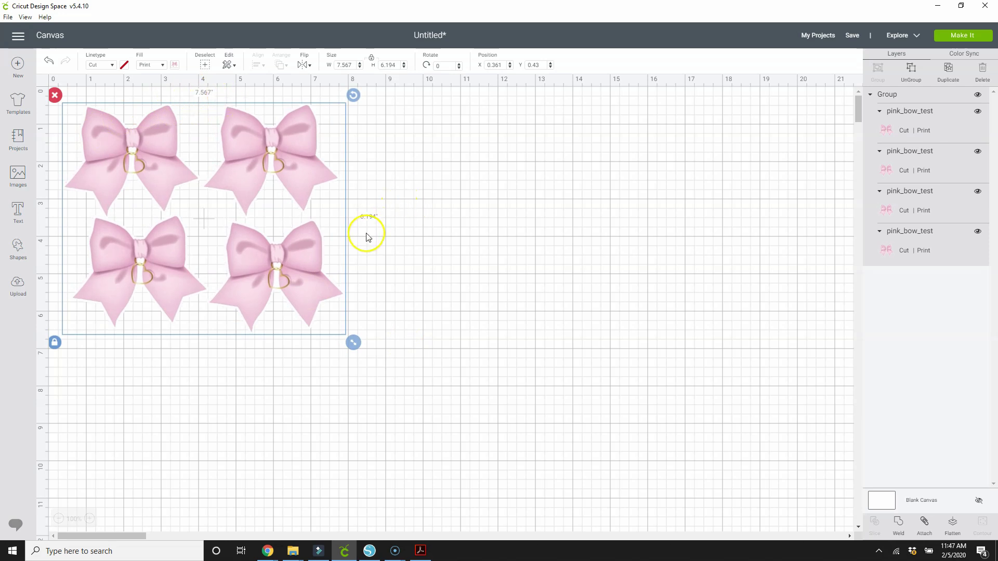
left_click_drag(285, 170, 288, 158)
Return from the mat preview and shrink the four-bow group to 6.428 × 5.262 in
left_click(960, 34)
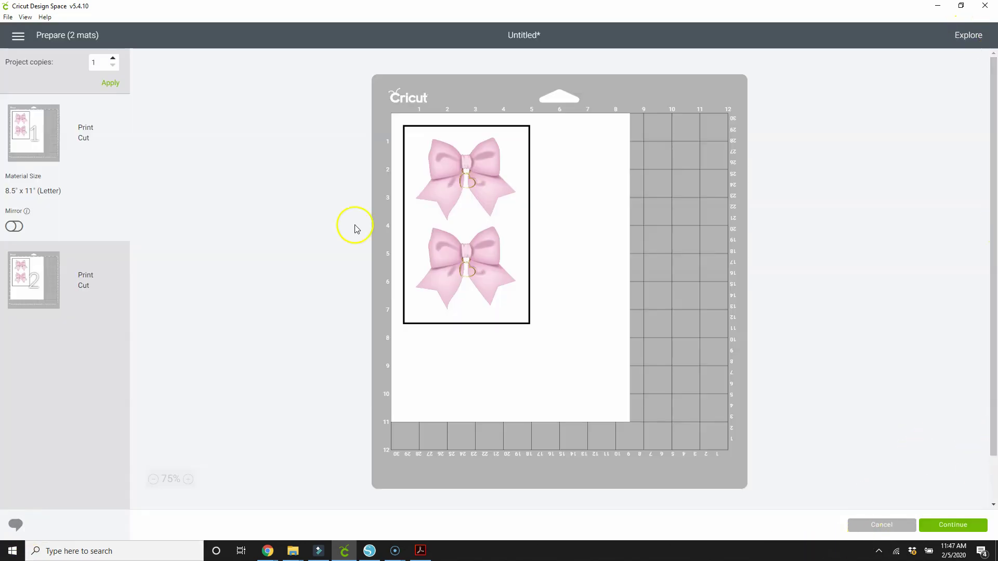
left_click(870, 526)
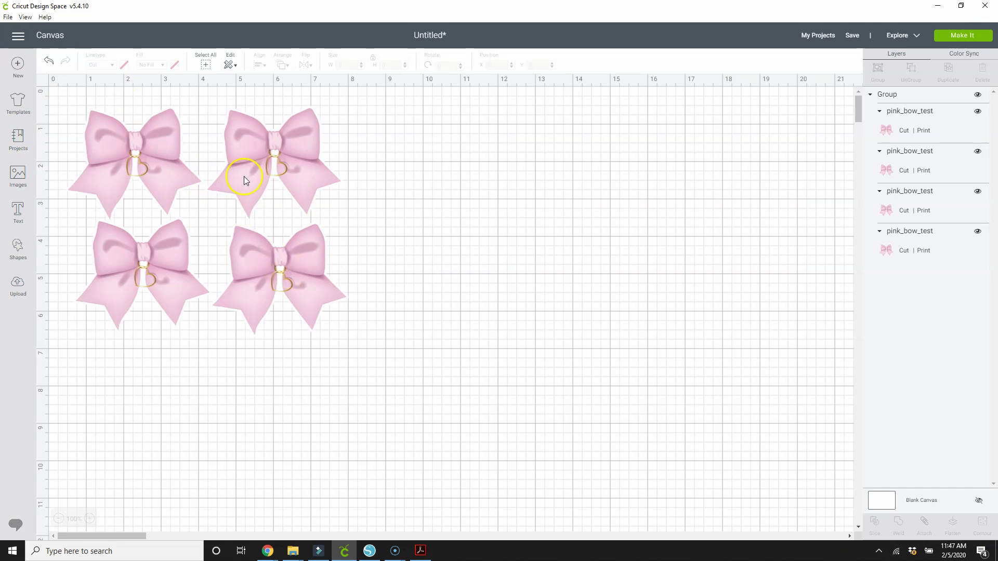
left_click_drag(82, 103, 374, 323)
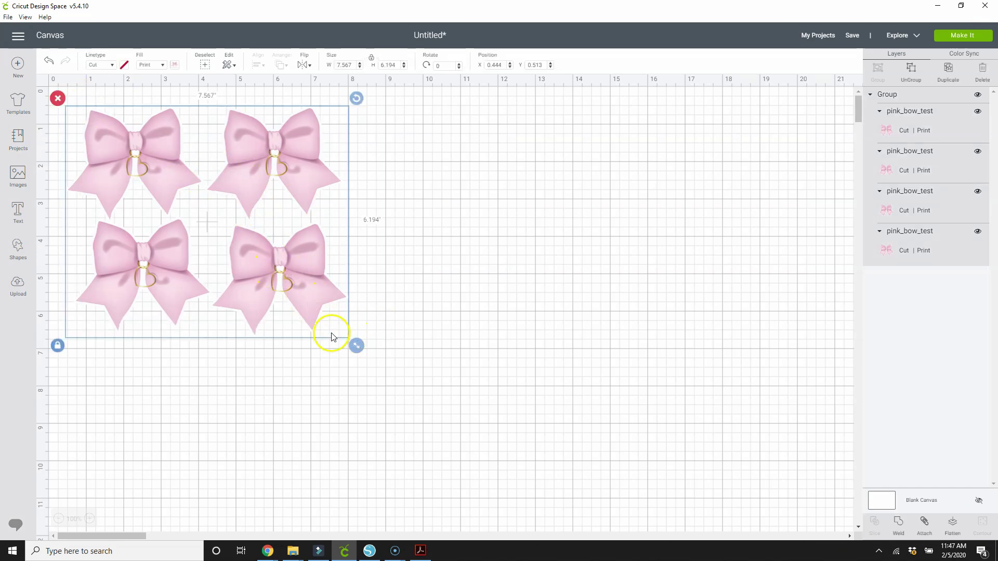
left_click_drag(355, 346, 314, 311)
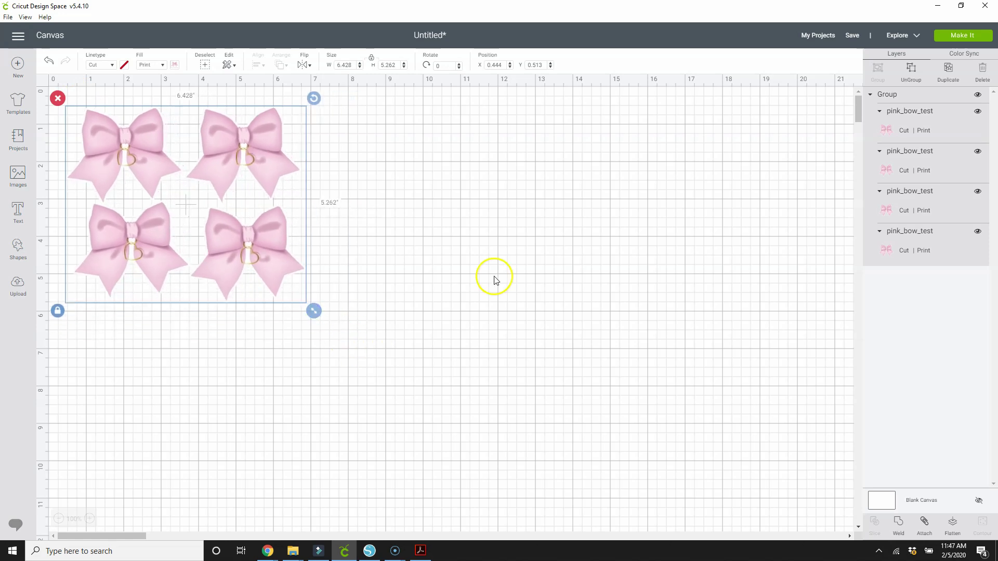
Print the four-bow mat with bleed on the HP DJ 2600 series PCL-3 (Network) printer
left_click(957, 37)
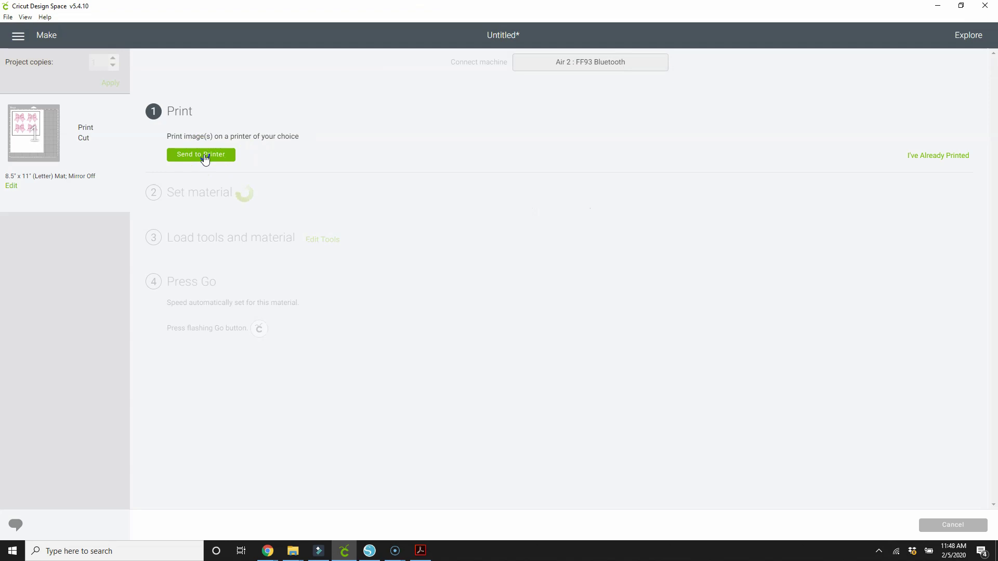
left_click(204, 155)
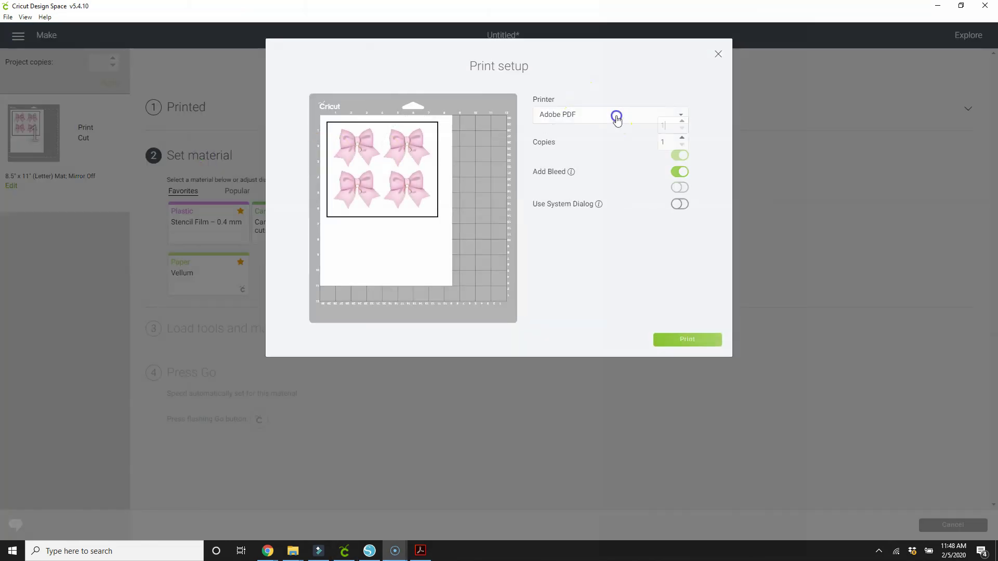
left_click(616, 115)
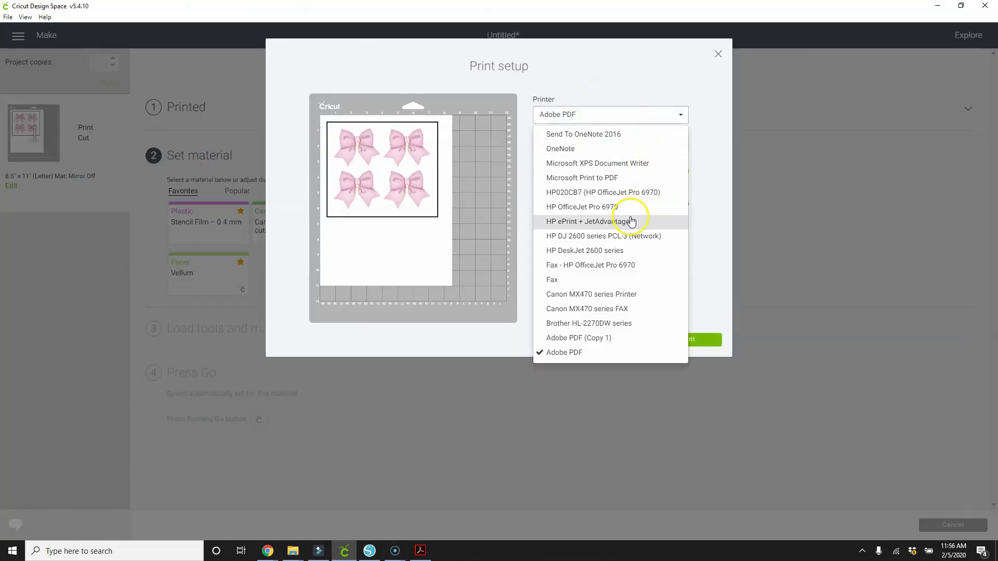
left_click(594, 237)
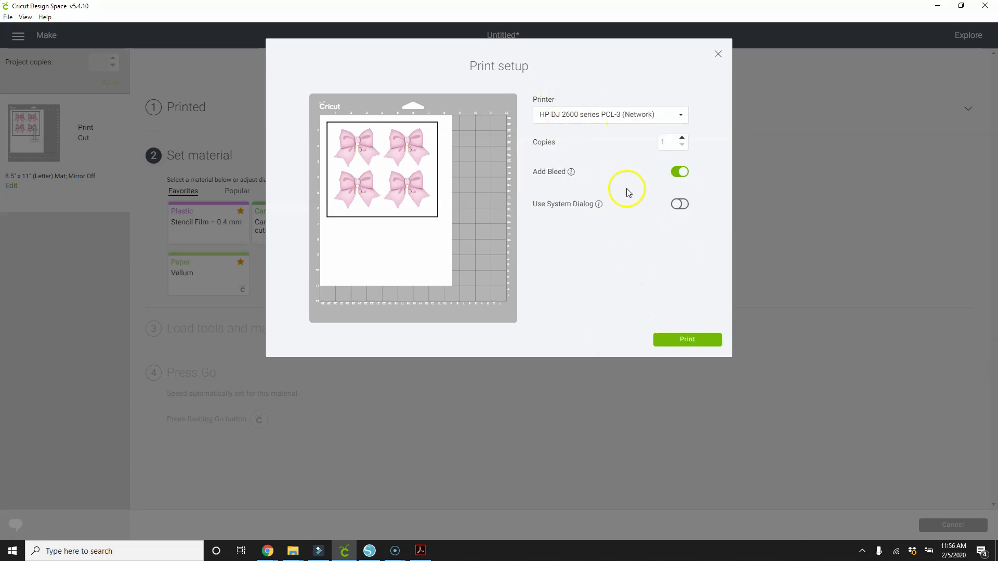
left_click(685, 340)
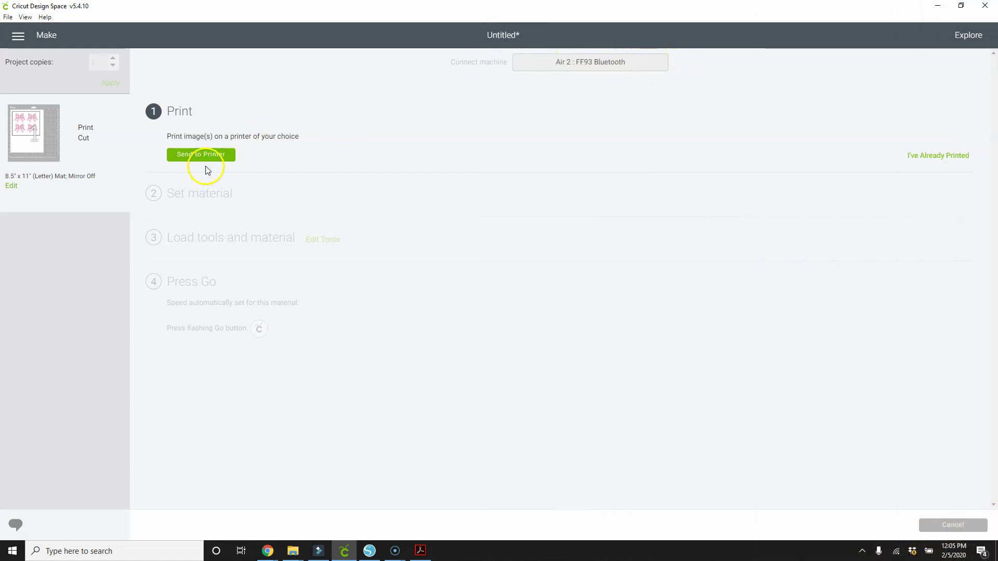
Mark printing as done and choose Cardstock (for intricate cuts), keeping pressure at Default
left_click(933, 156)
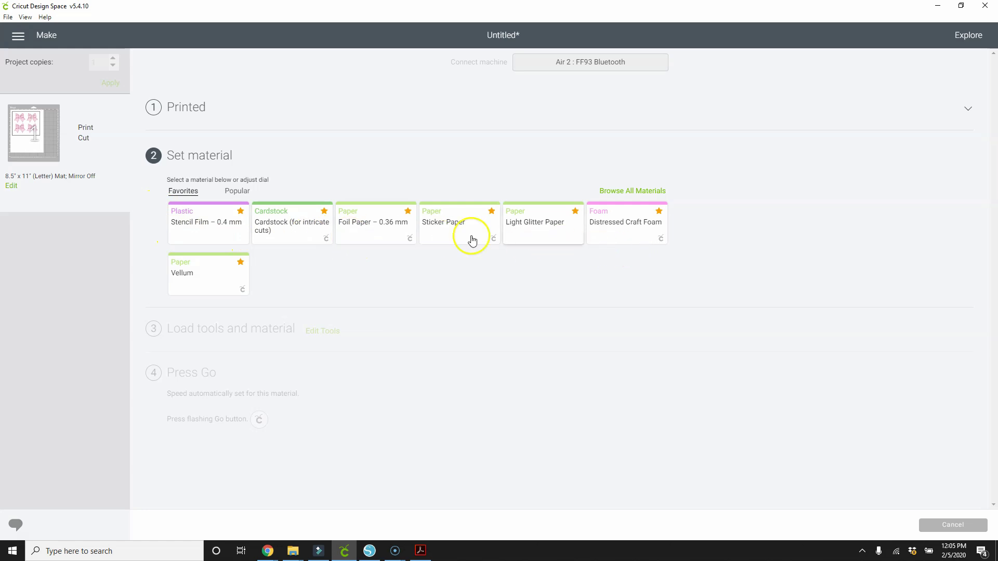
left_click(300, 235)
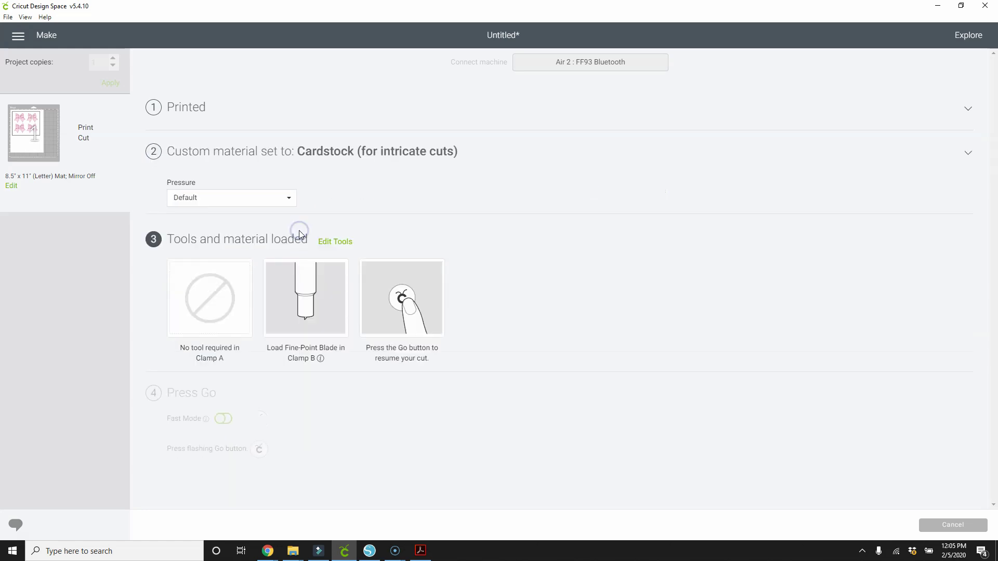
left_click(195, 200)
left_click(195, 200)
left_click(195, 200)
left_click(195, 200)
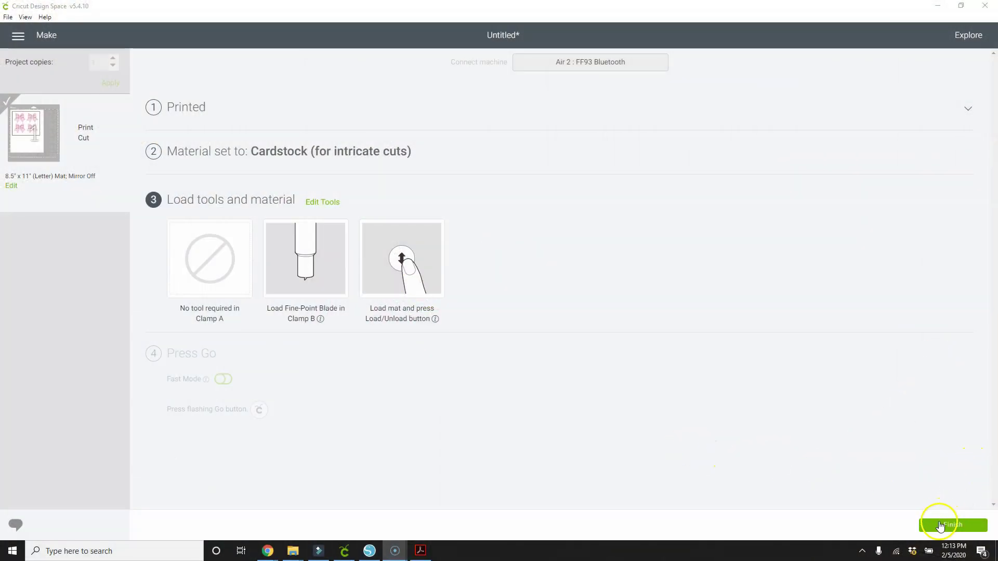
Finish the cut and save the project as pink_bow_test to Cloud & Computer
left_click(939, 525)
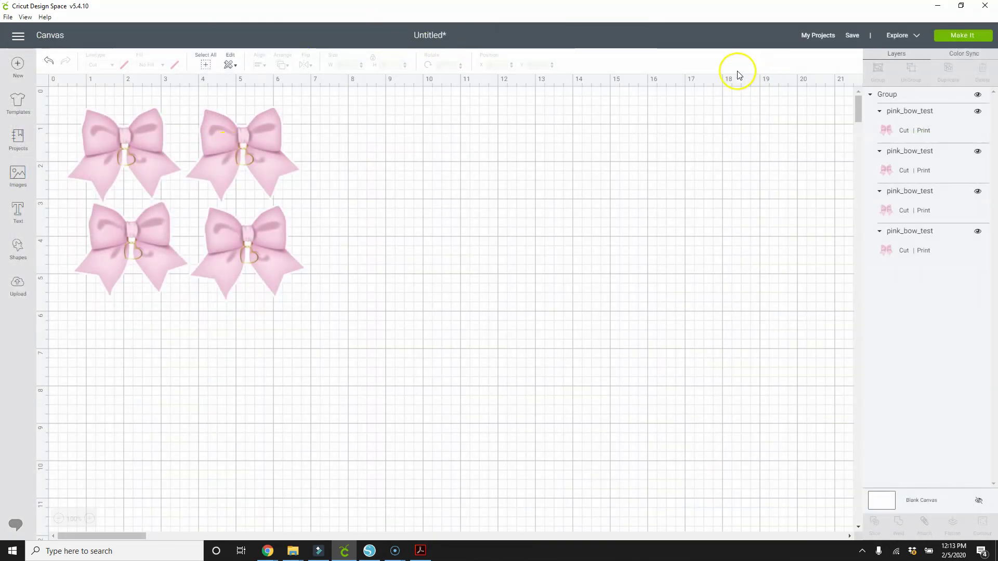
left_click(856, 36)
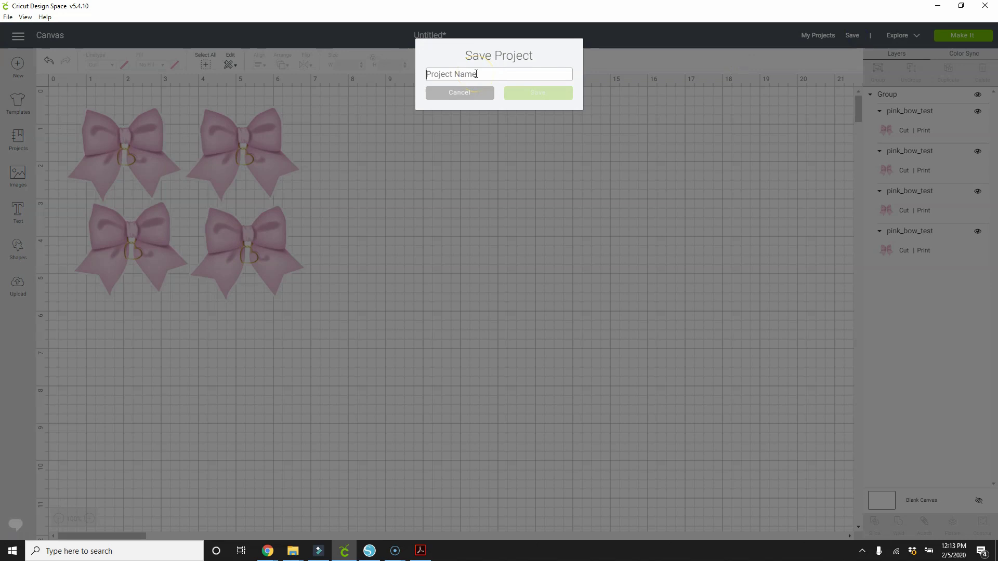
type("pink_b")
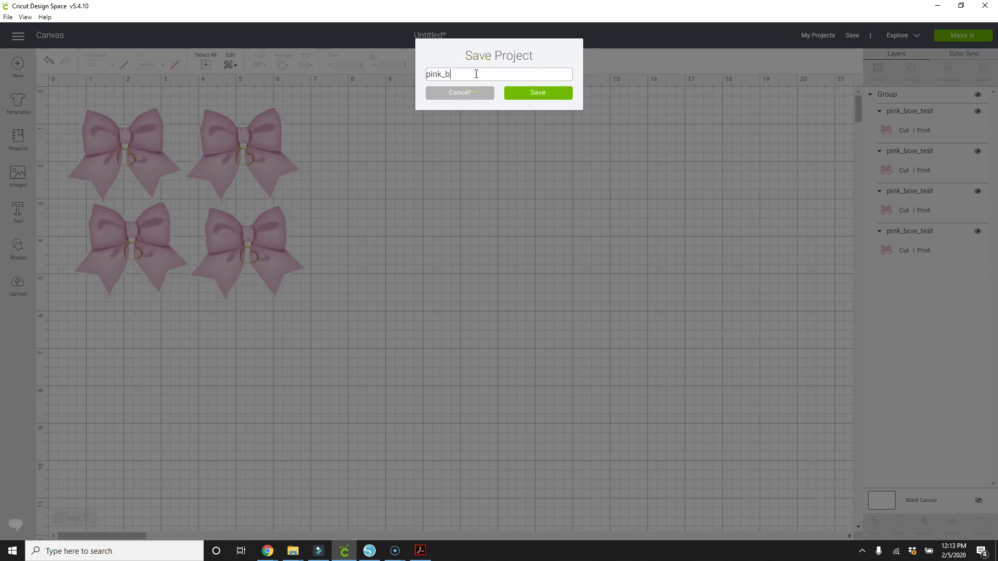
type("ow_test")
left_click(547, 98)
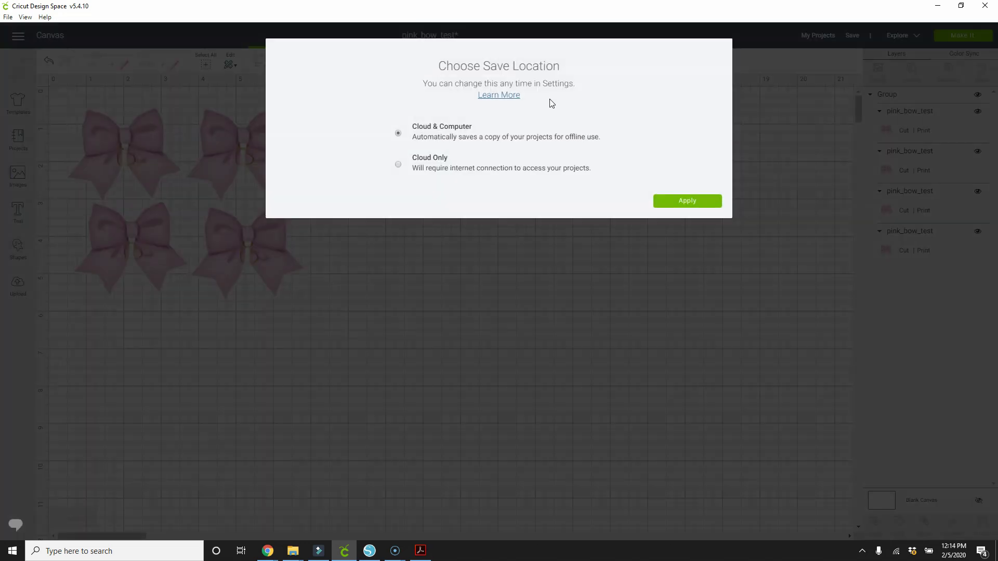
left_click(667, 201)
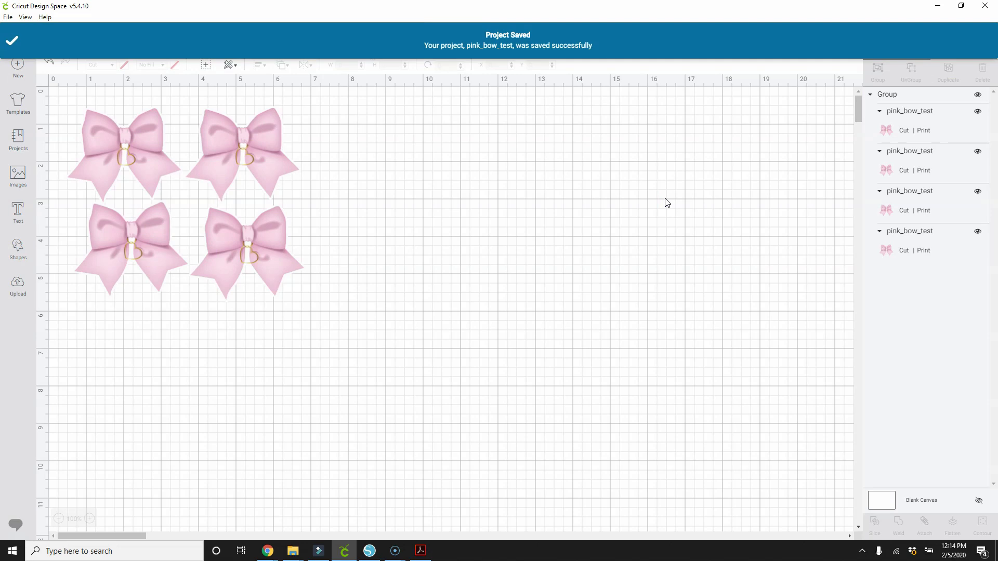
key("alt+Tab")
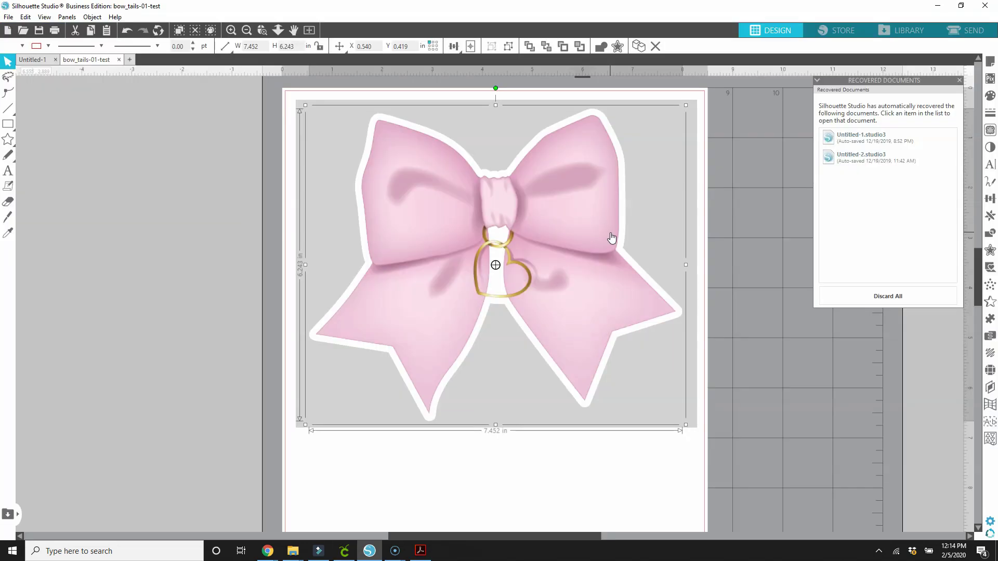